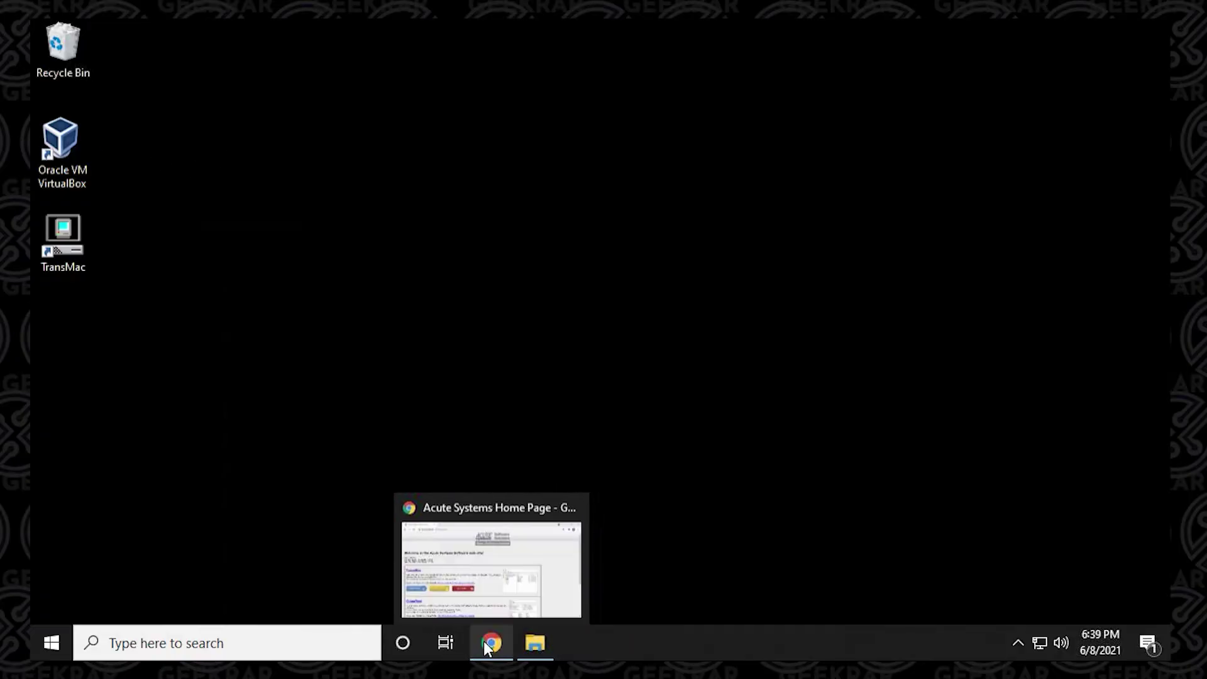
- Return to the Acute Systems website in Chrome and open the TransMac details page
click(487, 645)
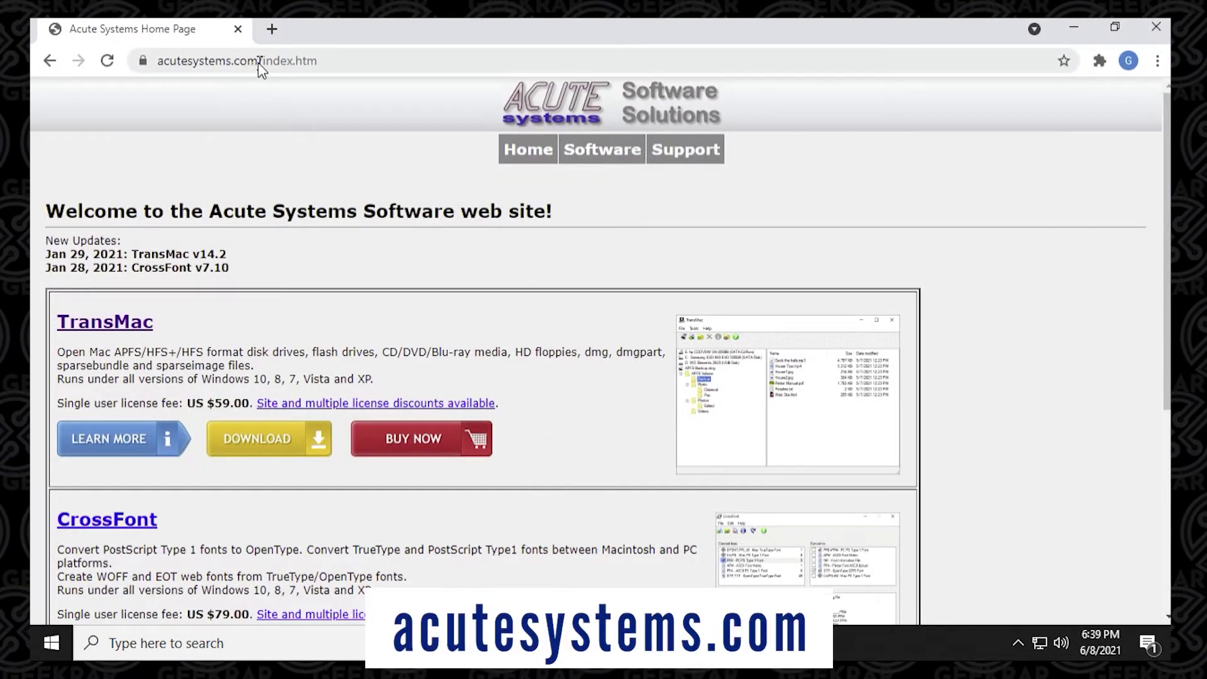
drag(256, 62, 157, 61)
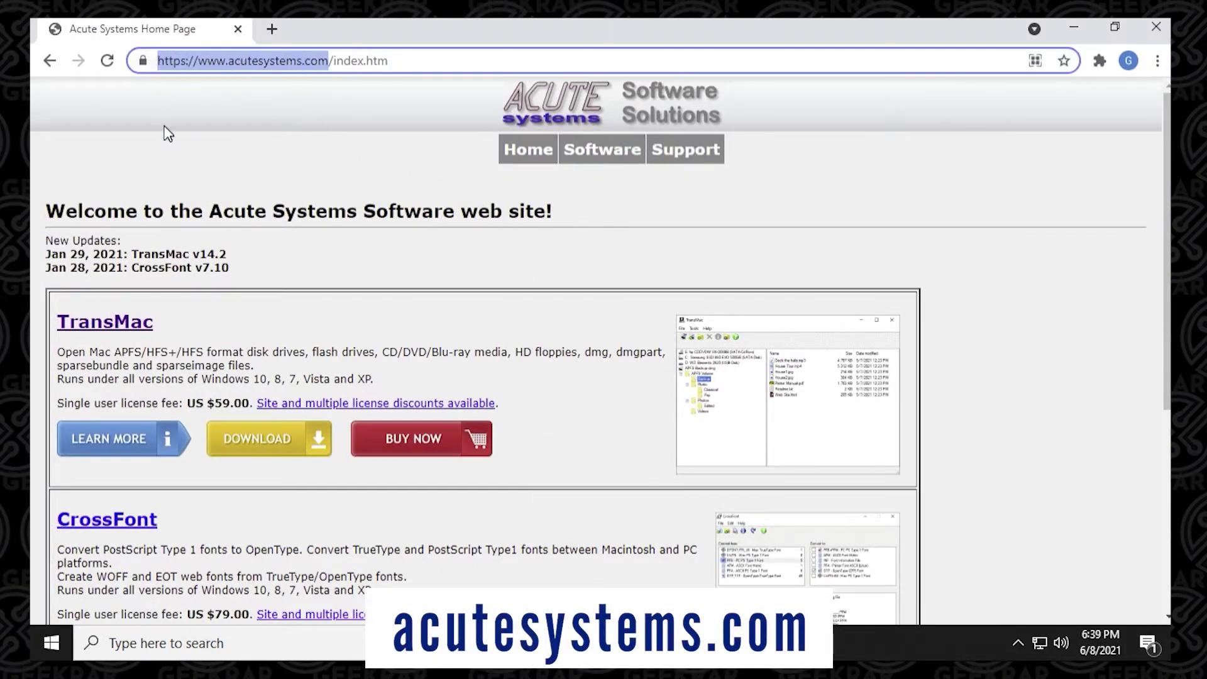
click(234, 337)
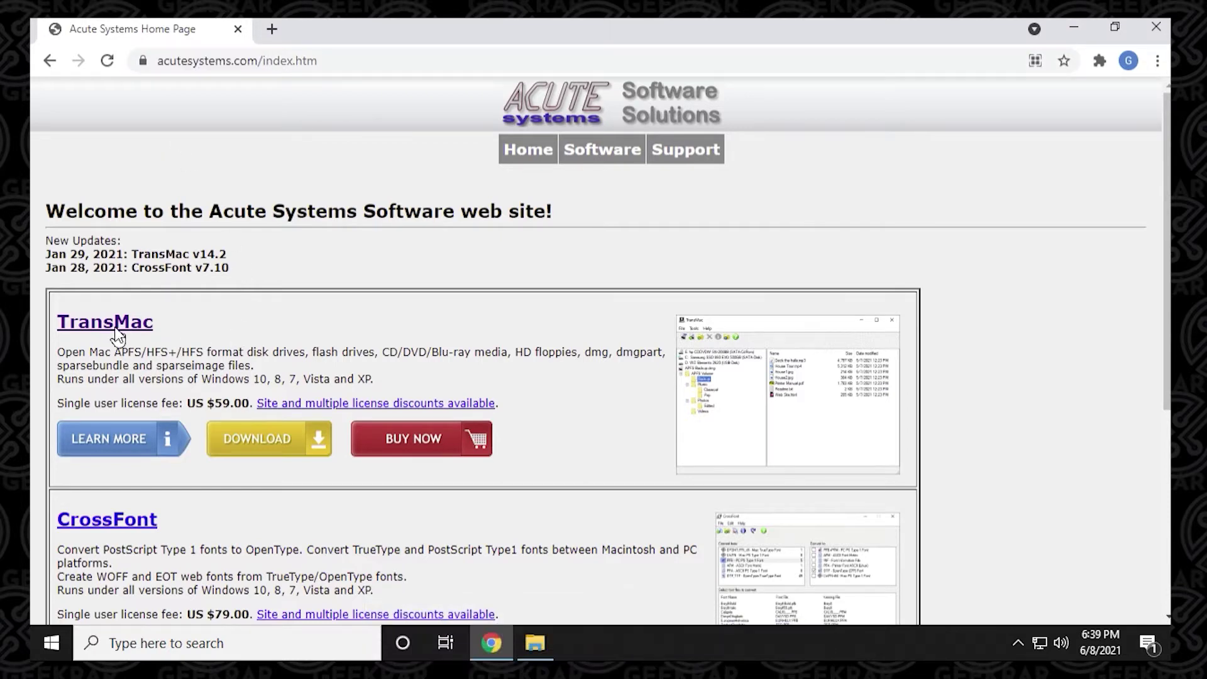
click(117, 333)
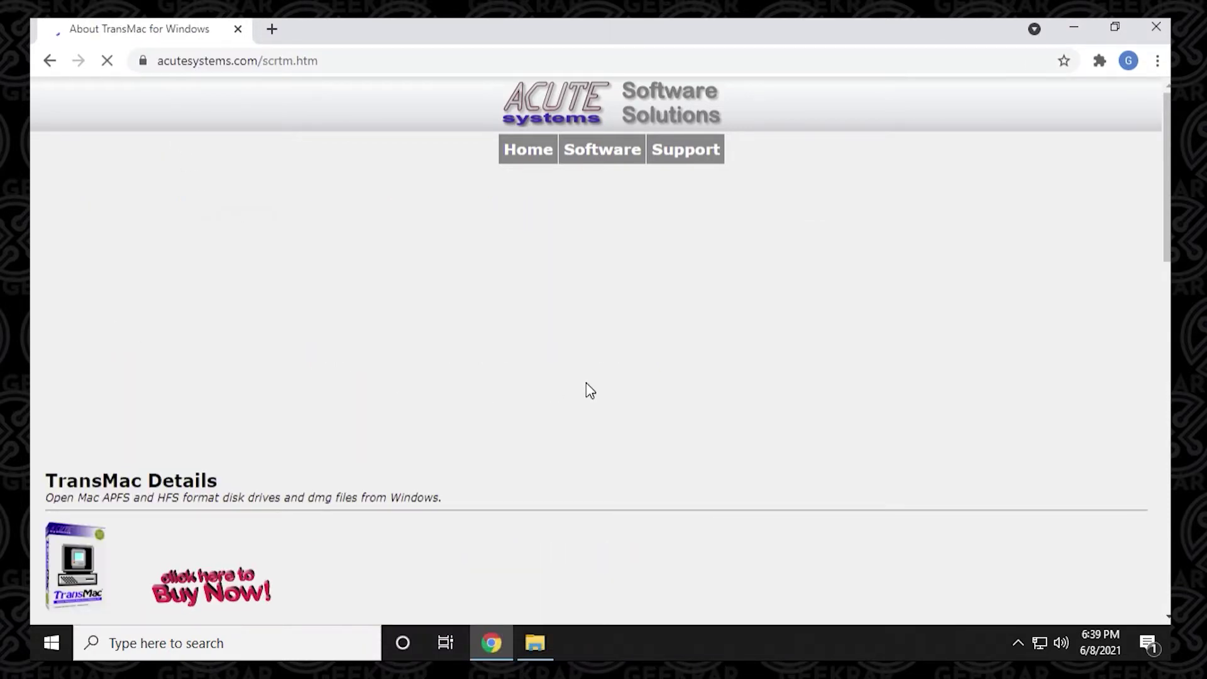
- Download the tmsetup.zip installer from the Download TransMac section
scroll(724, 448, down, 7)
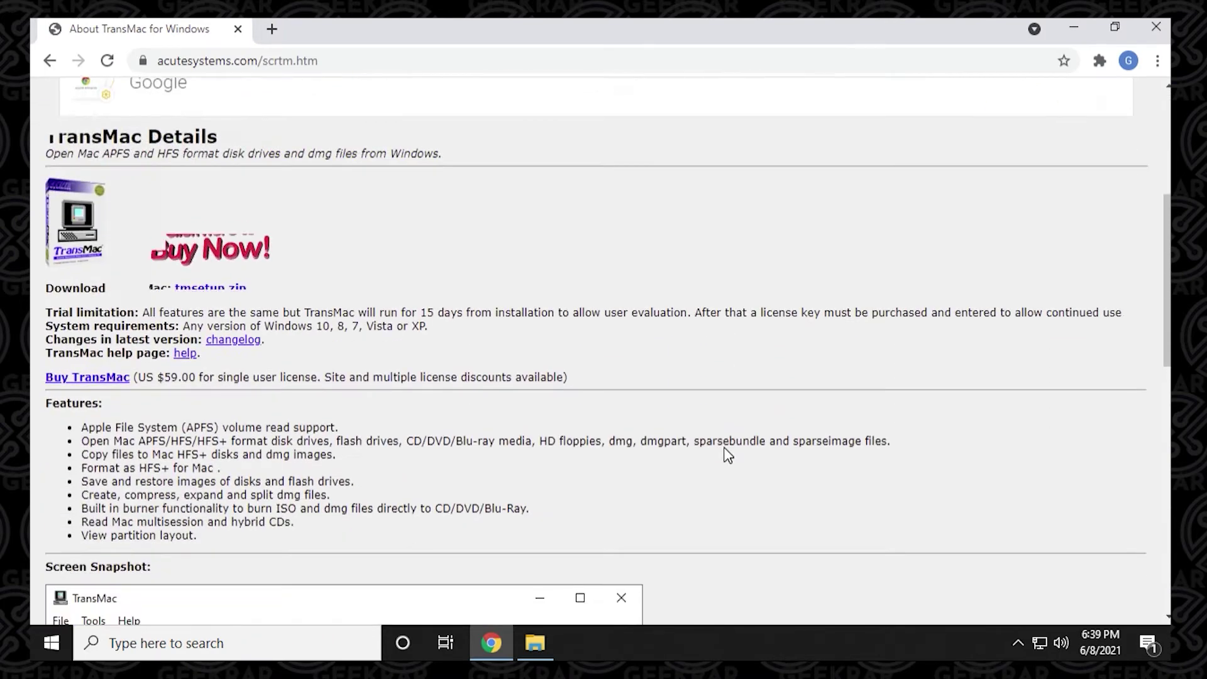
scroll(728, 454, down, 3)
scroll(728, 454, down, 5)
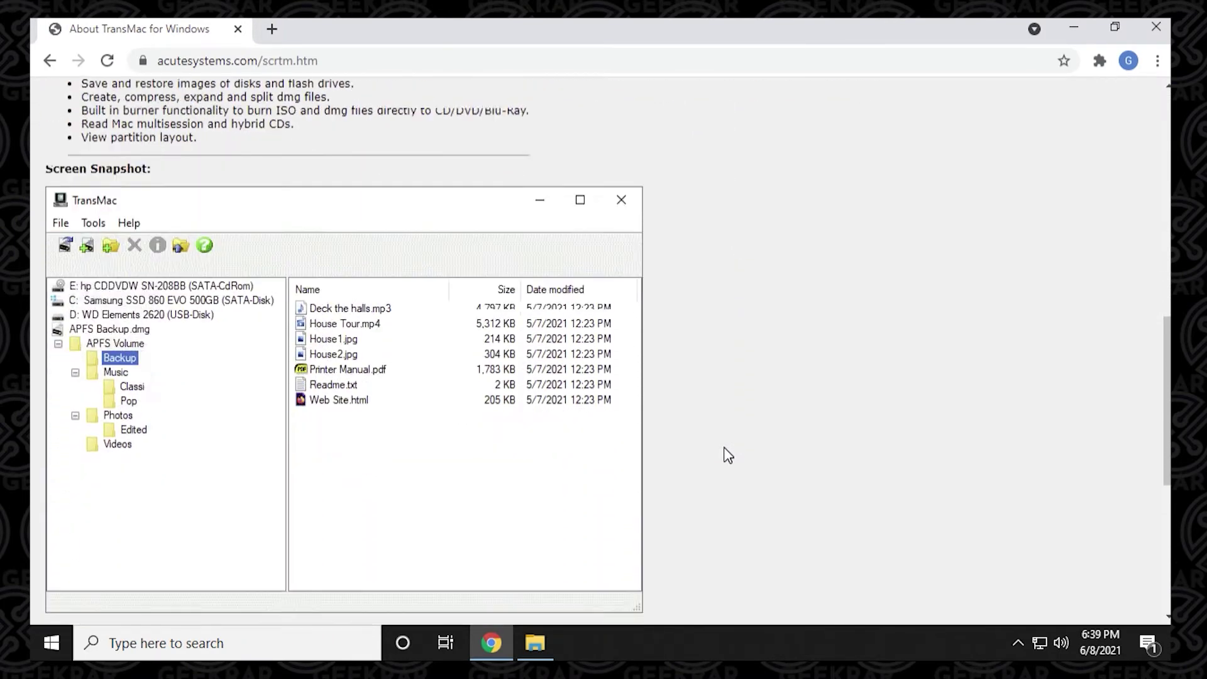
scroll(728, 454, down, 3)
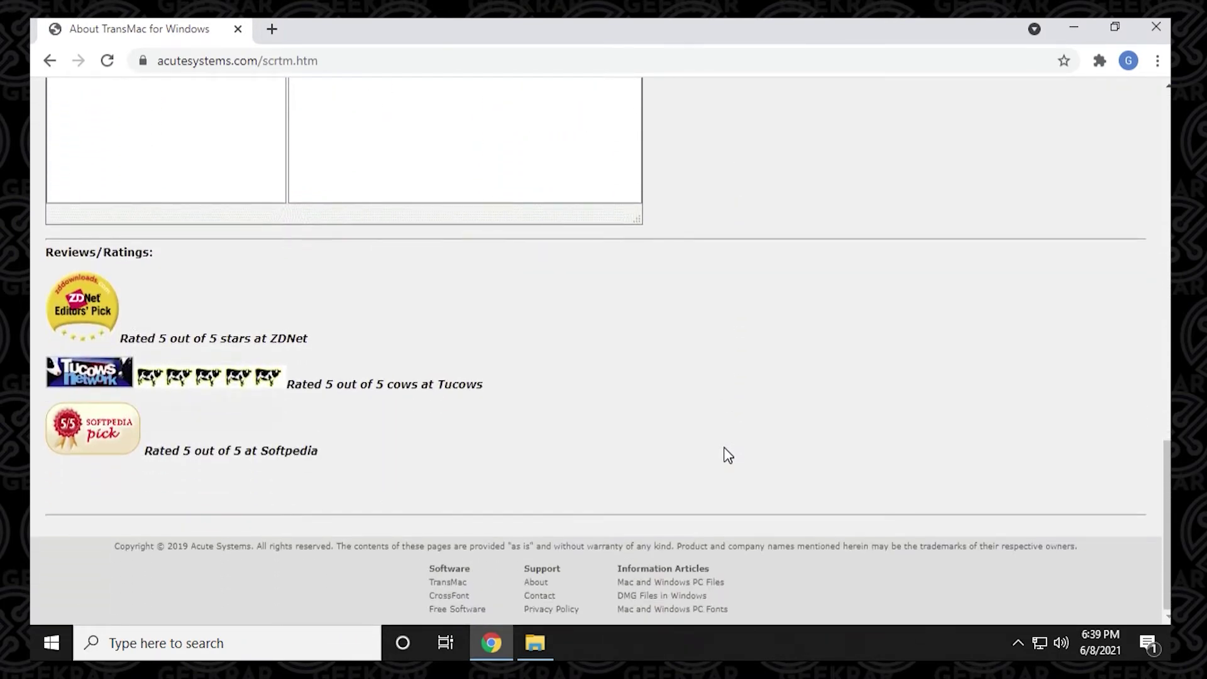
scroll(728, 454, up, 11)
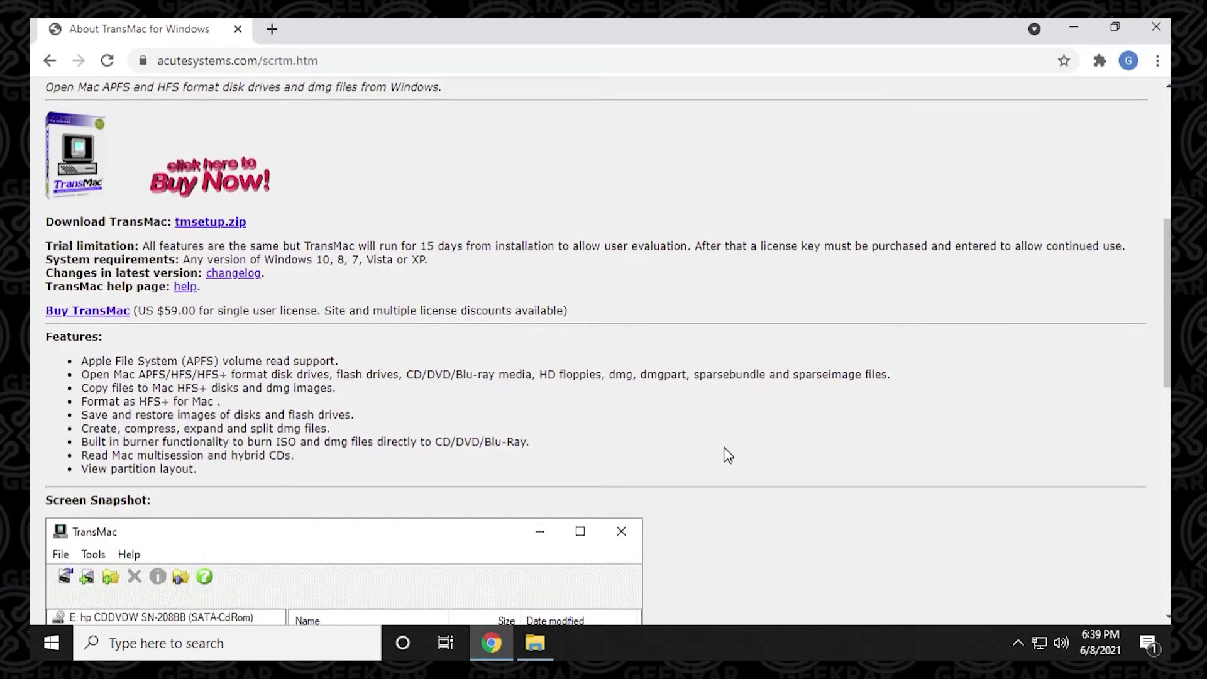
scroll(727, 454, up, 1)
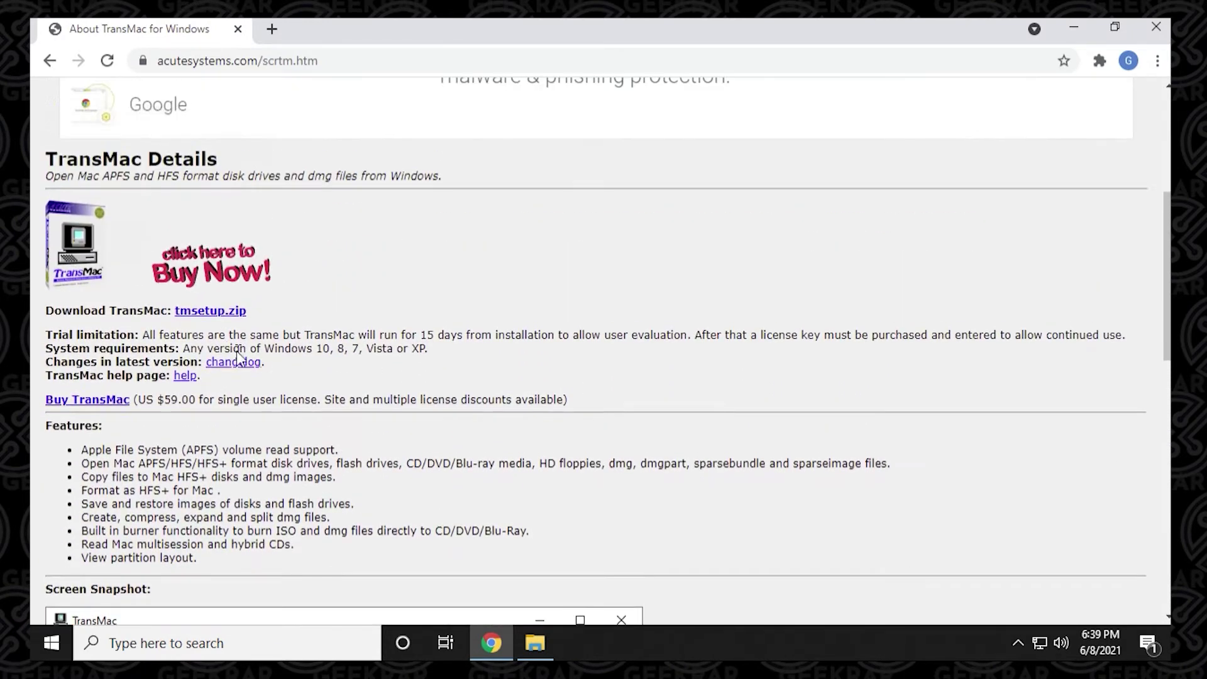
click(210, 313)
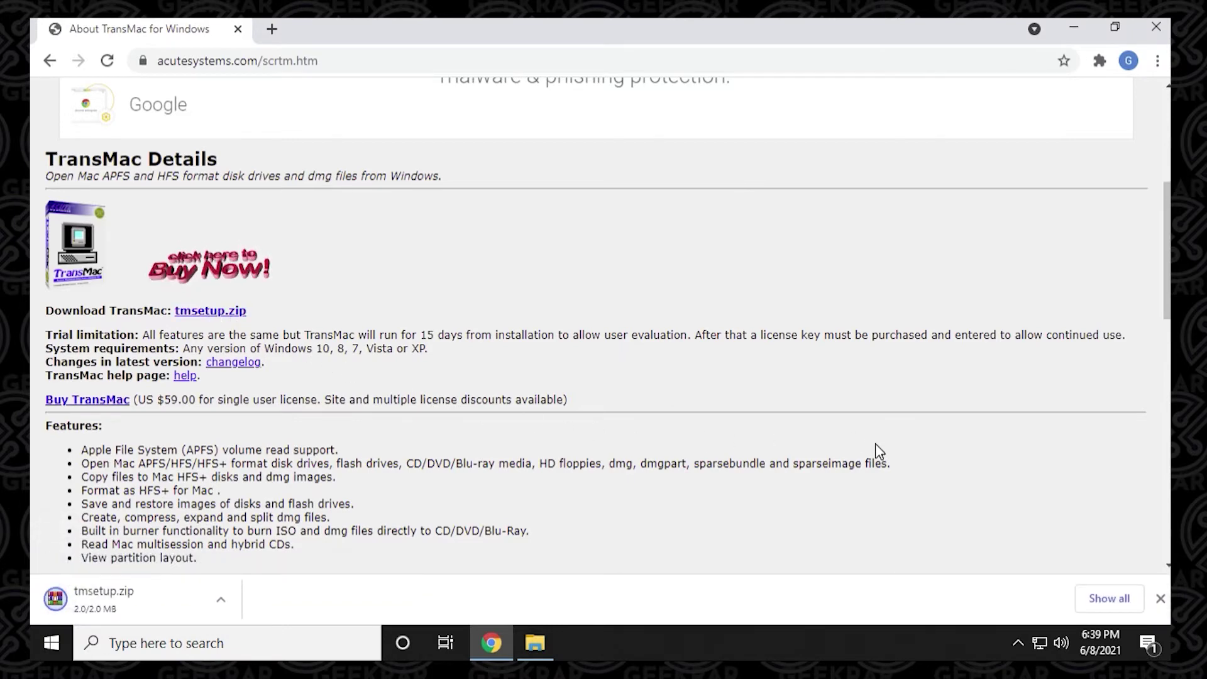
- Run the TransMac installer with administrator approval and accept the licence agreement
click(1073, 28)
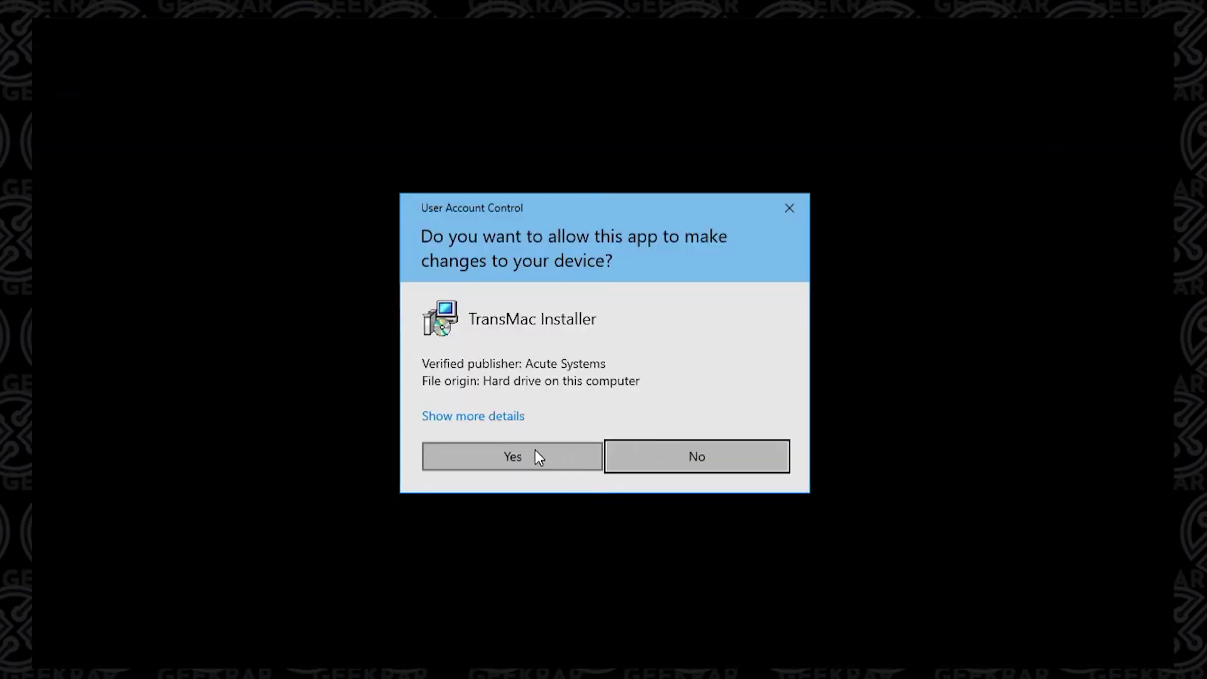
click(534, 452)
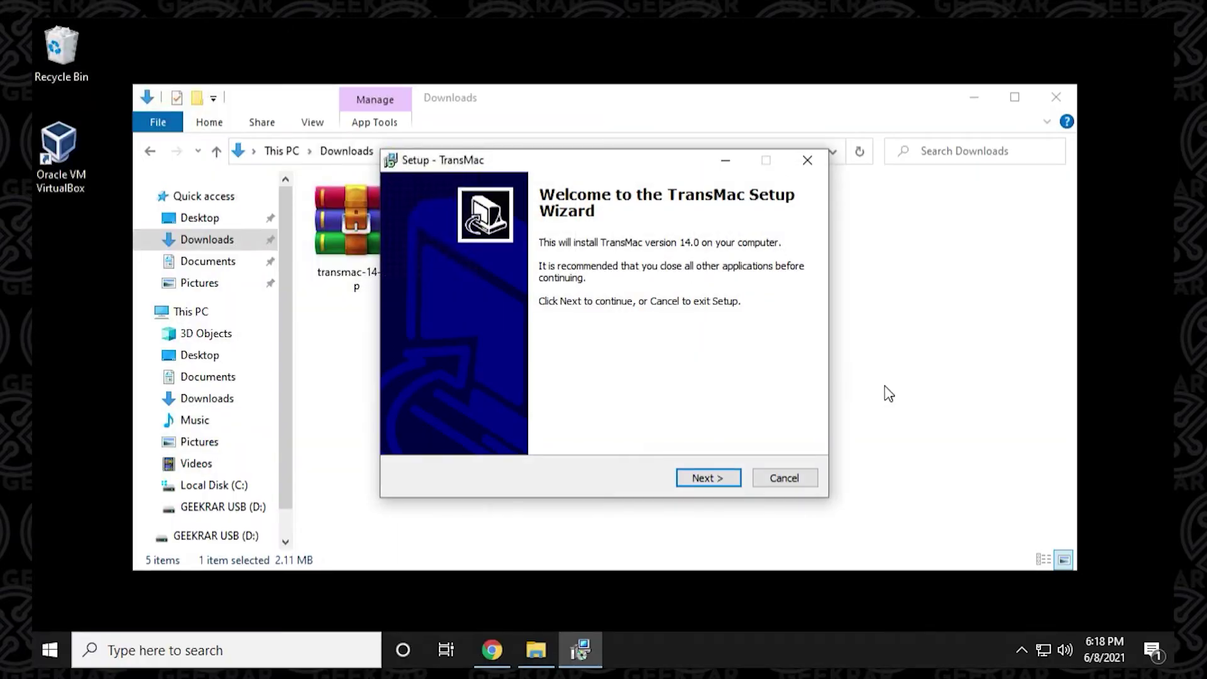
click(727, 480)
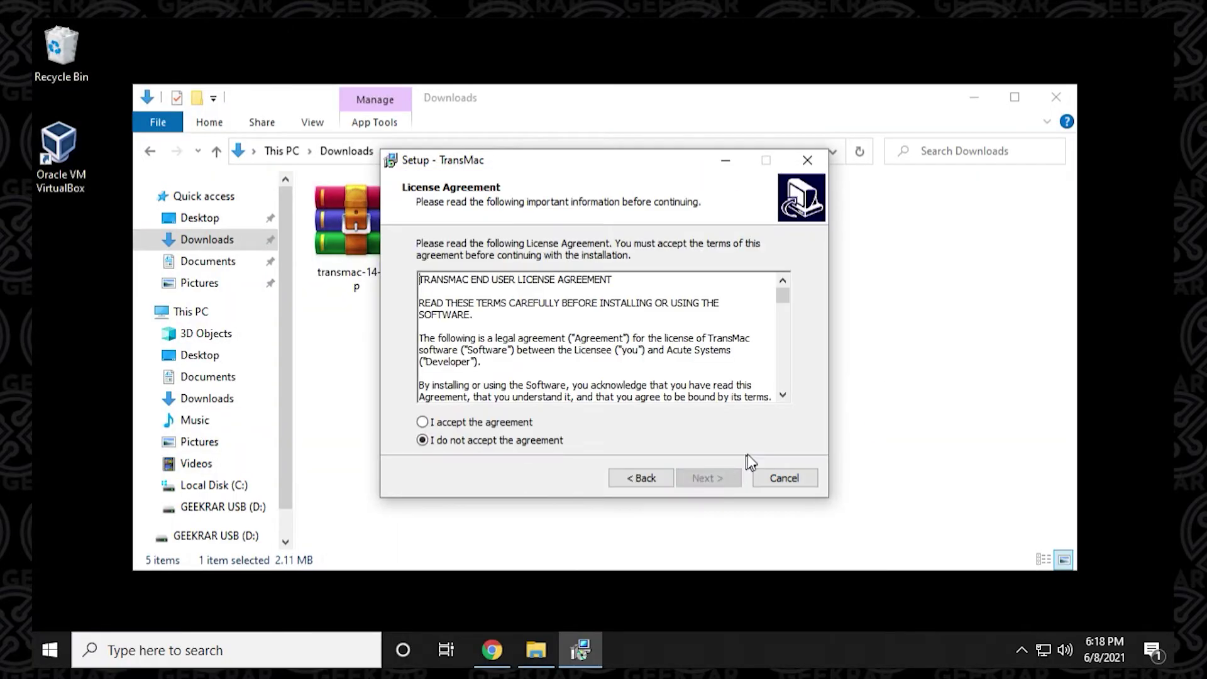
click(514, 421)
- Install TransMac 14.0 to the default folders with a desktop icon and .dmg association
click(696, 477)
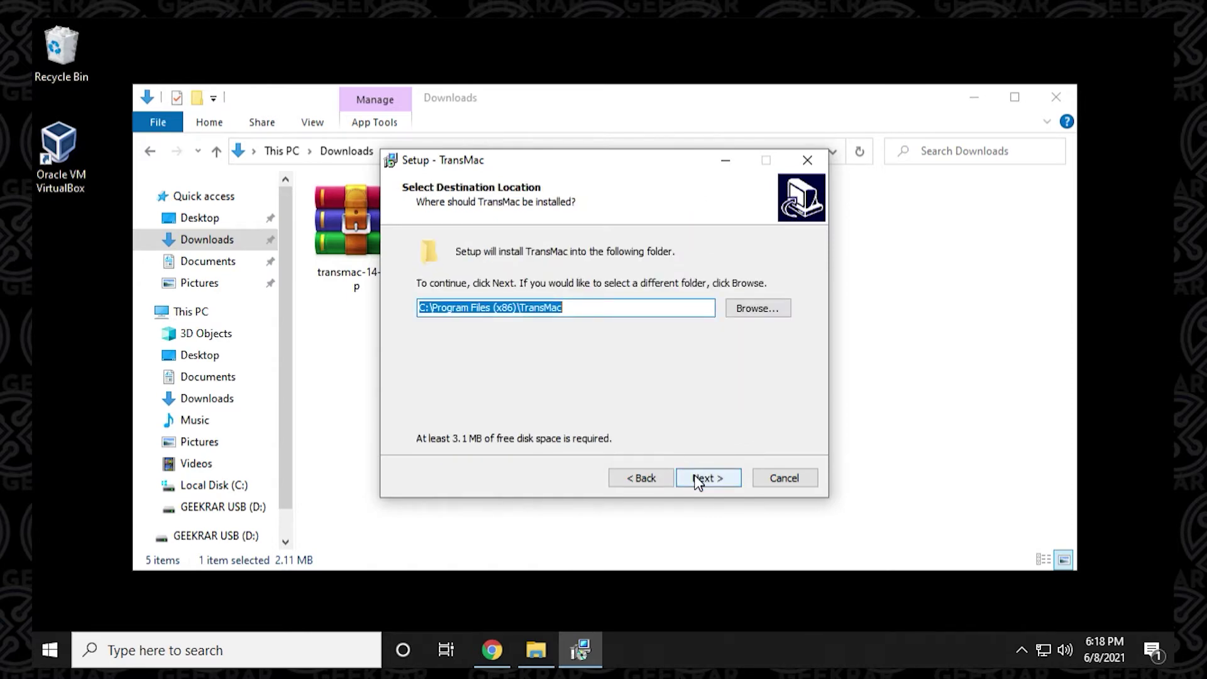
click(698, 480)
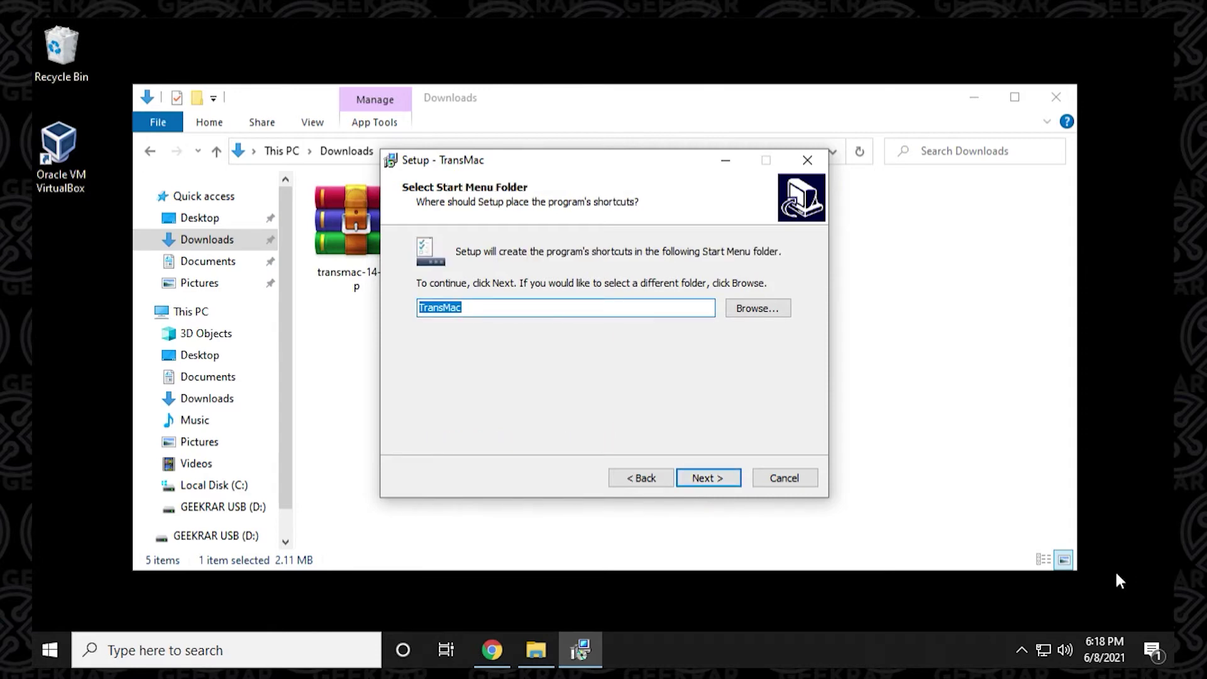
click(723, 484)
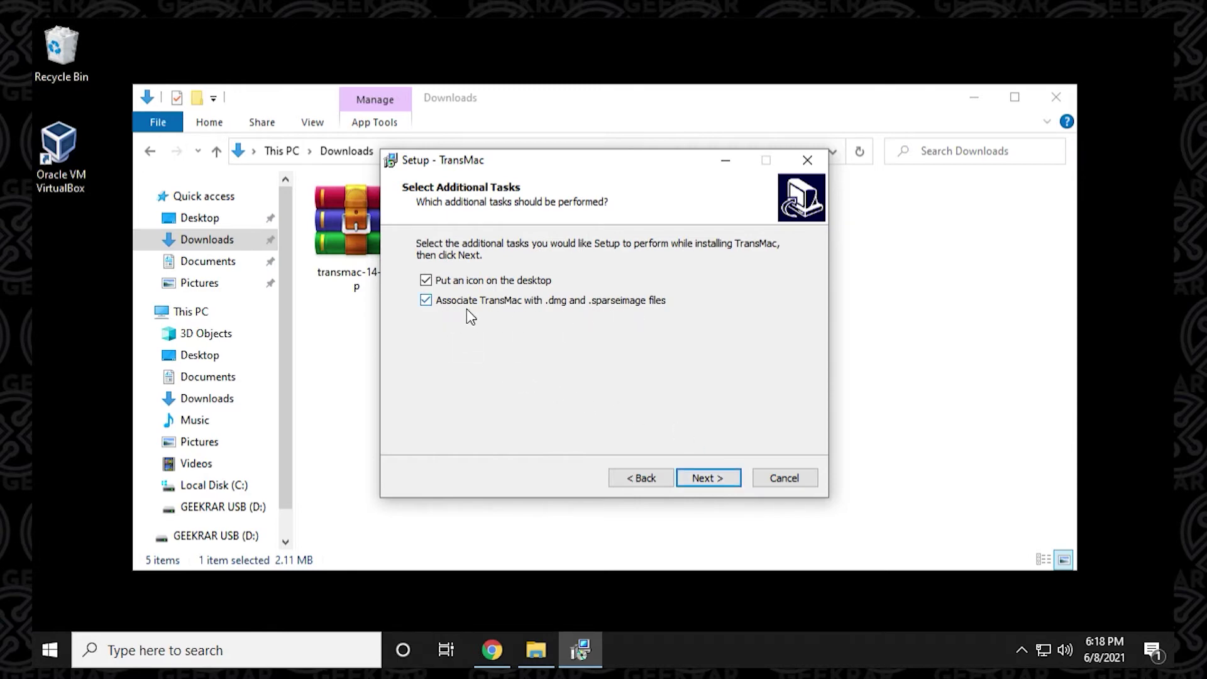
click(704, 477)
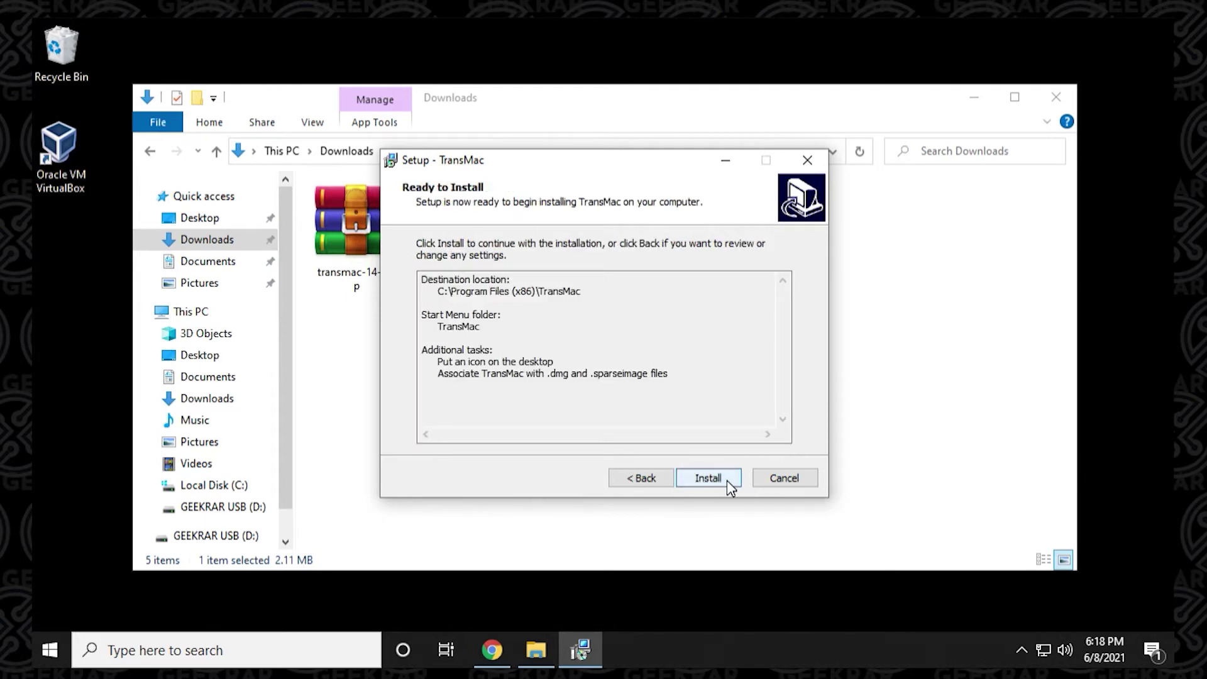
click(726, 481)
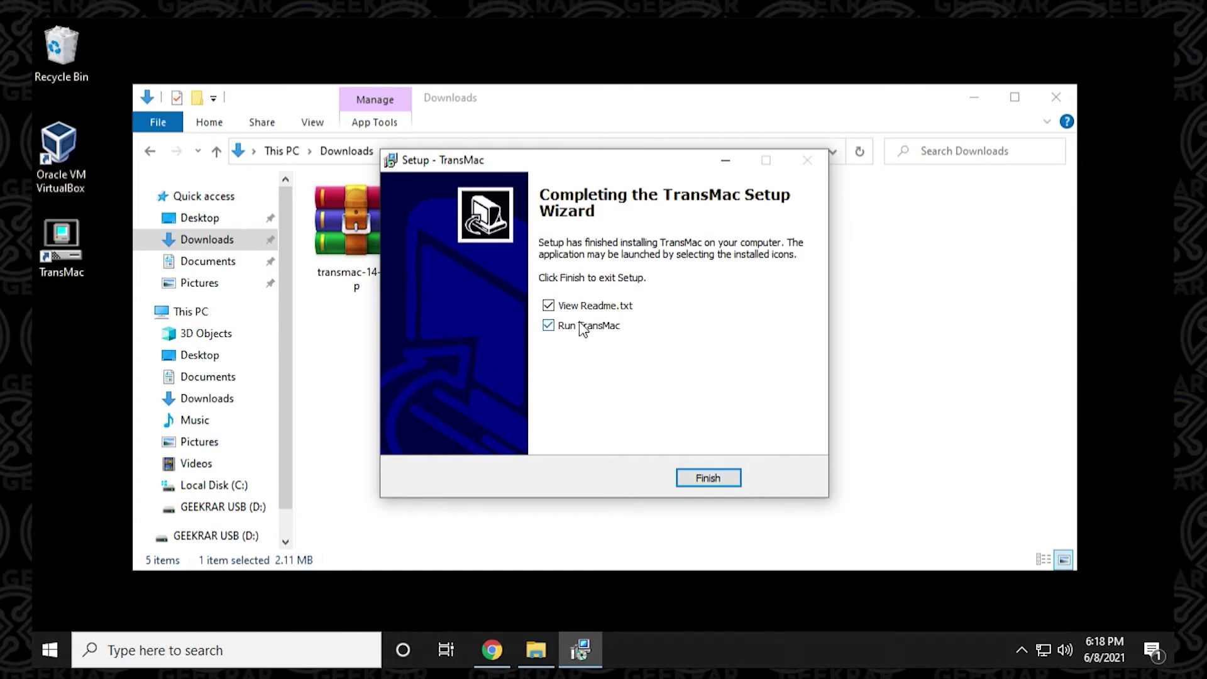
click(697, 477)
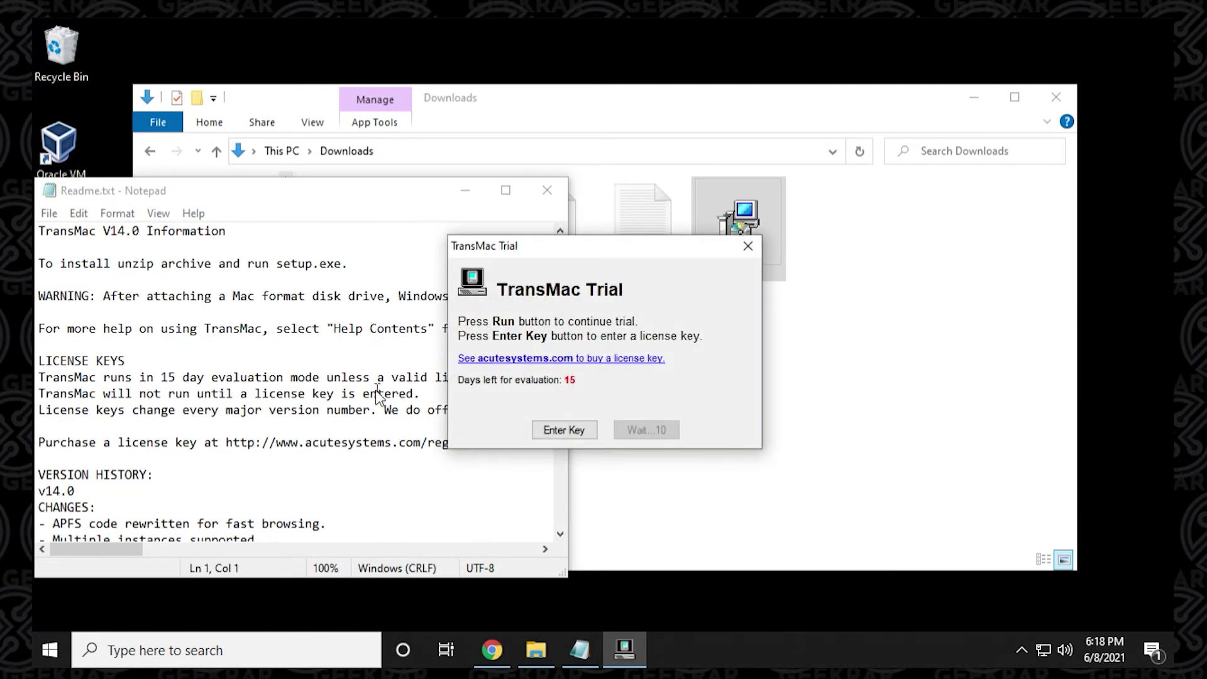
- Close the Readme.txt Notepad window and the TransMac Help page
click(547, 190)
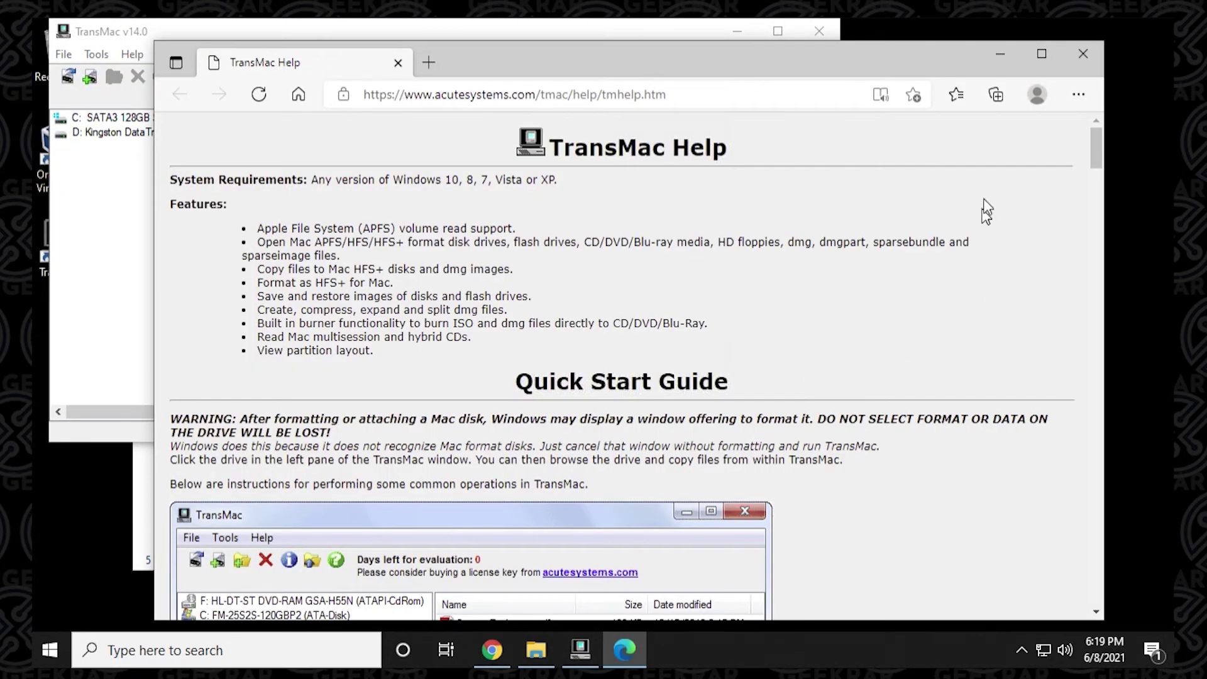
click(1080, 57)
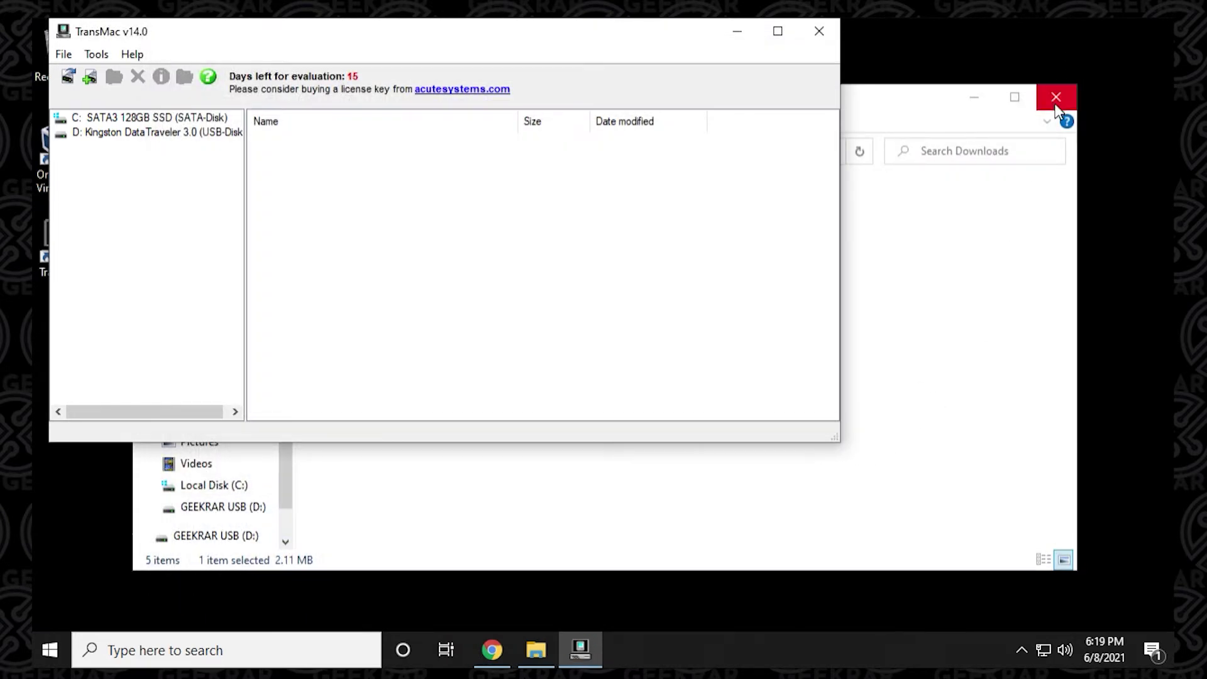
- Request Format Disk for Mac on the D: Kingston DataTraveler 3.0 drive
click(956, 100)
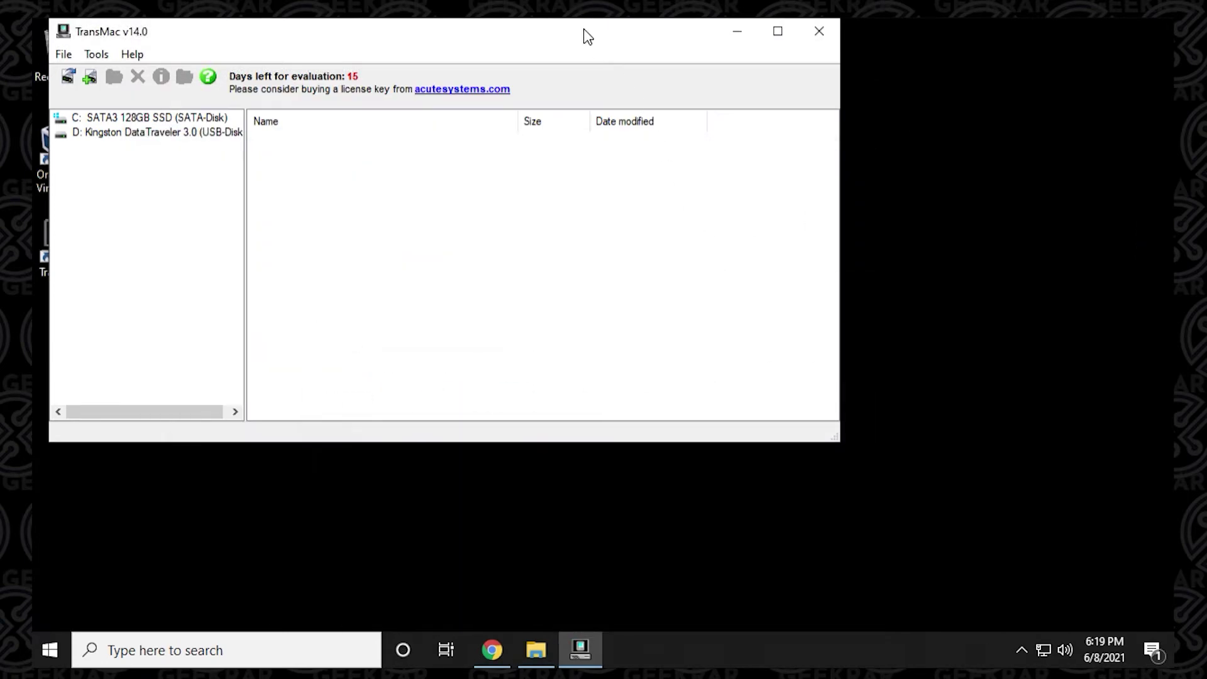
drag(585, 36, 746, 105)
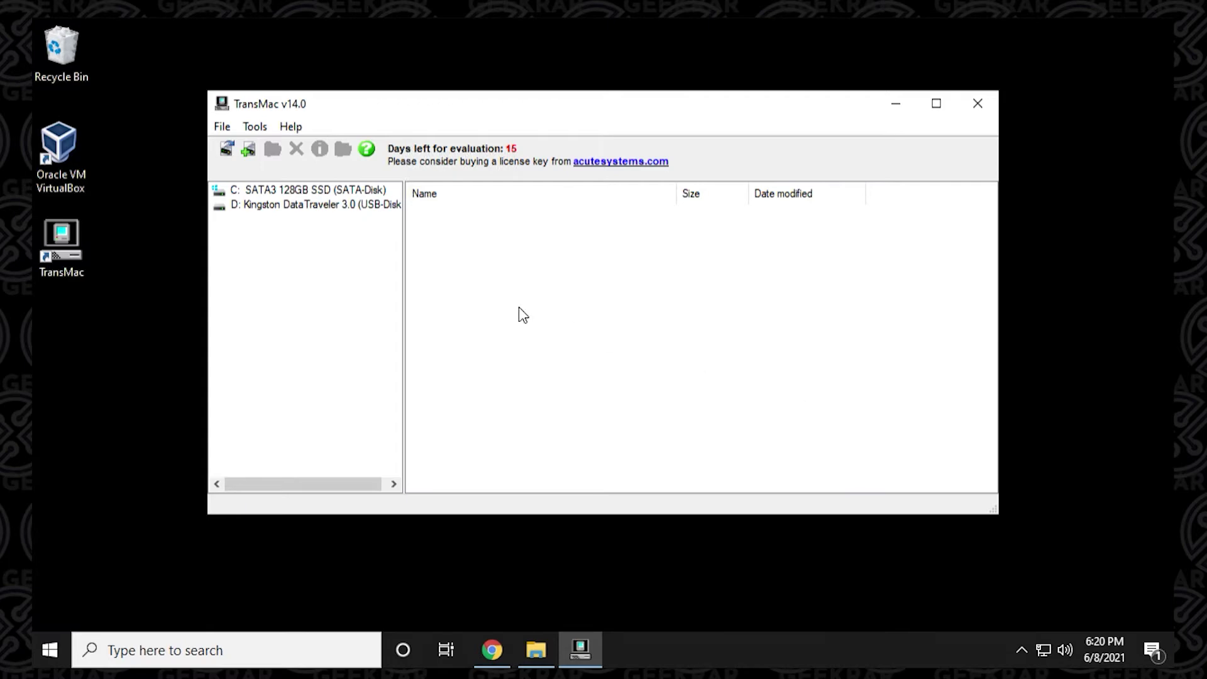
right_click(306, 210)
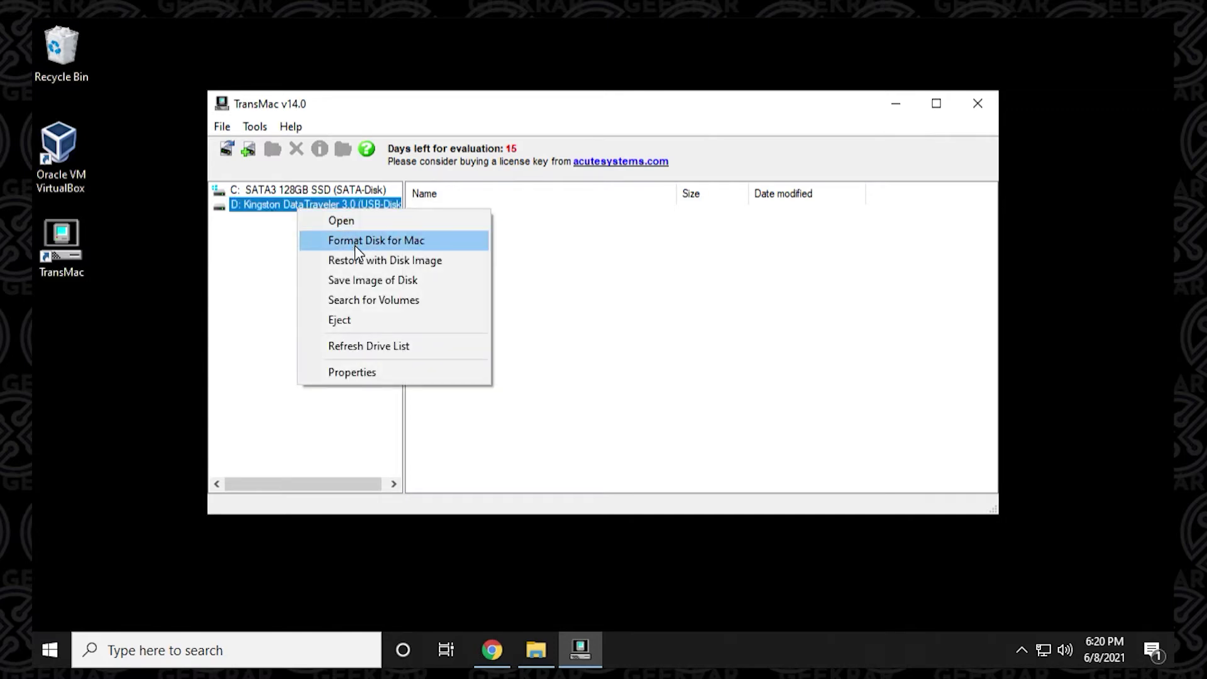
click(387, 242)
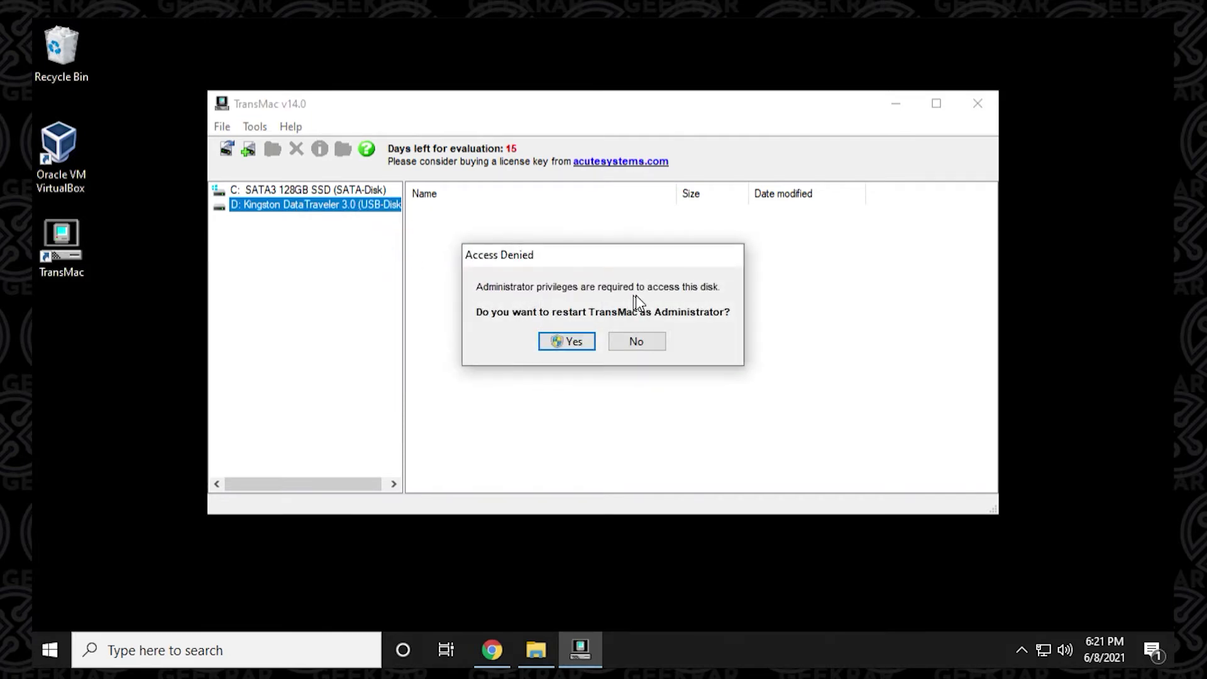
- Restart TransMac as Administrator, approving UAC and continuing the trial
click(581, 342)
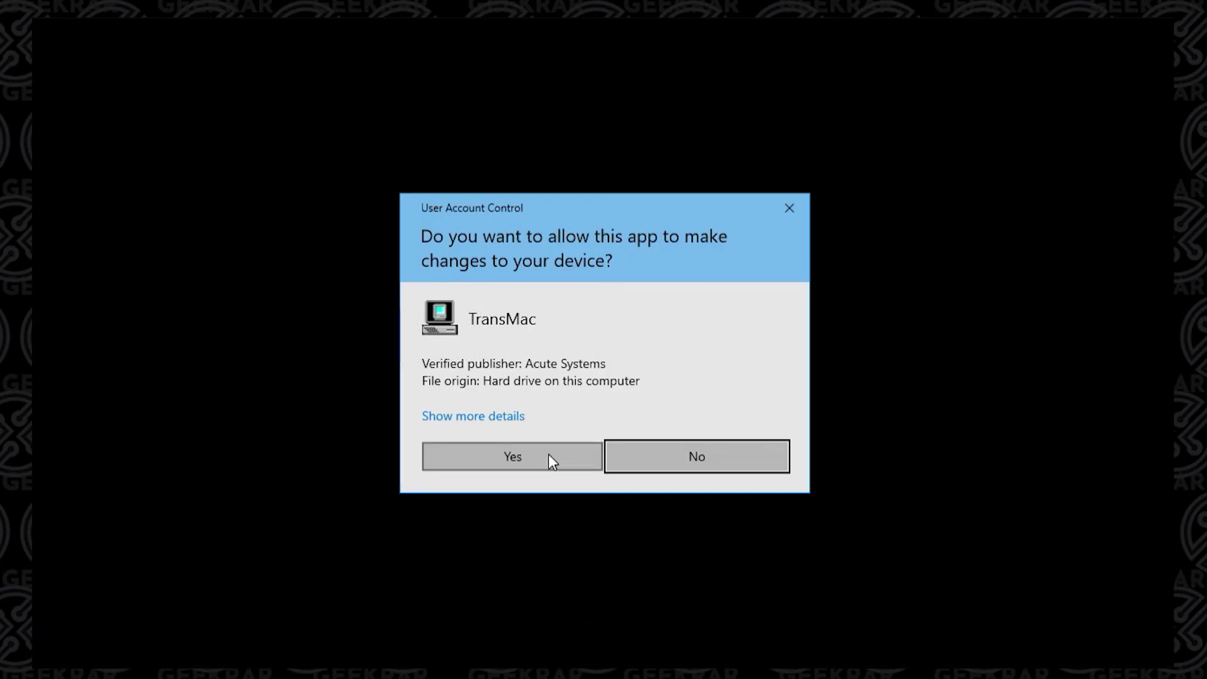
click(548, 454)
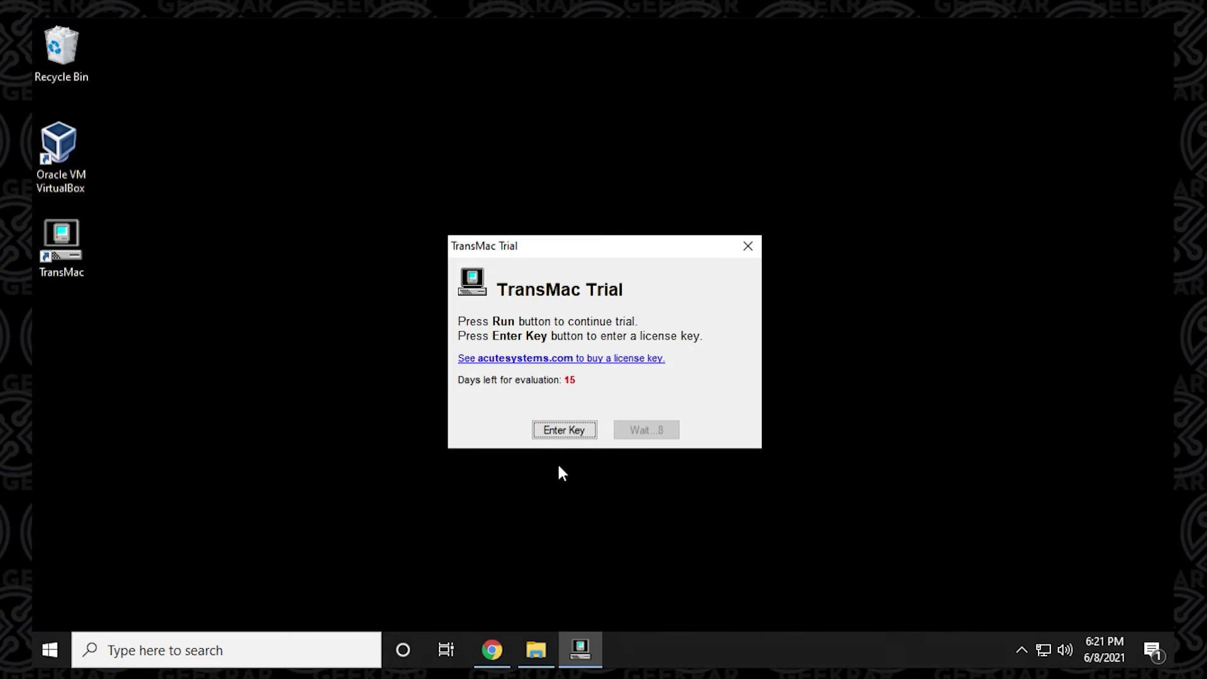
click(637, 430)
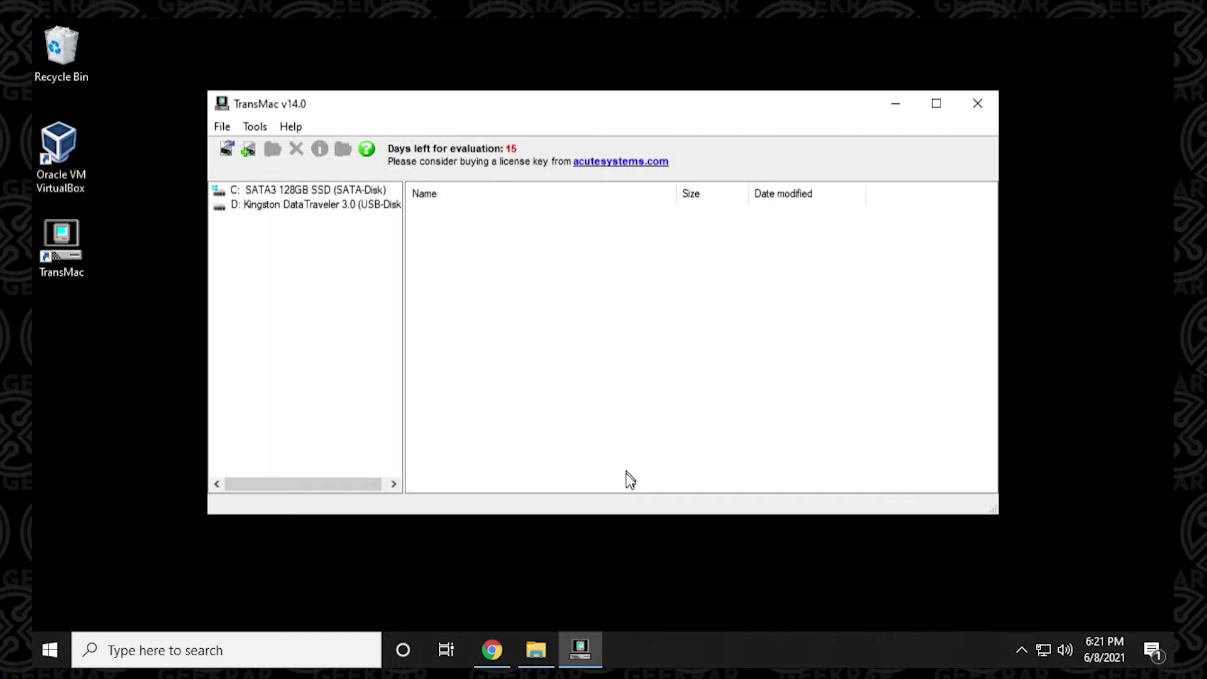
right_click(321, 214)
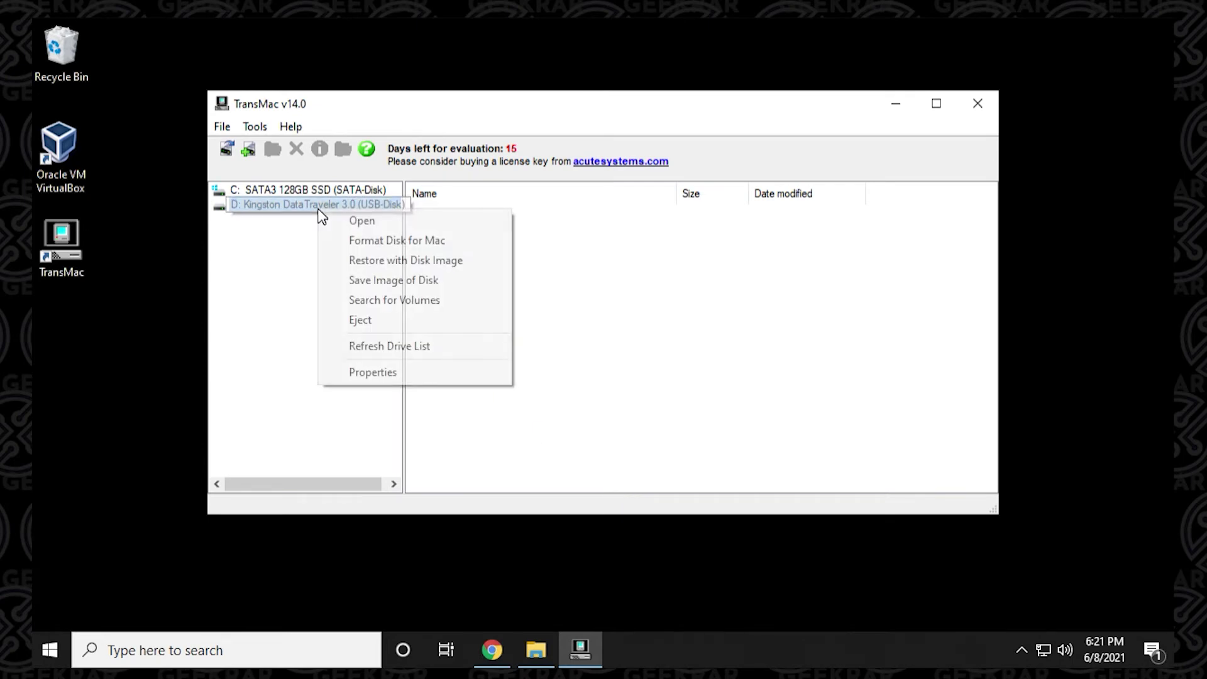
- Format the 29 GB Kingston drive for Mac with volume name 'HighSierra', confirming all warnings
click(387, 240)
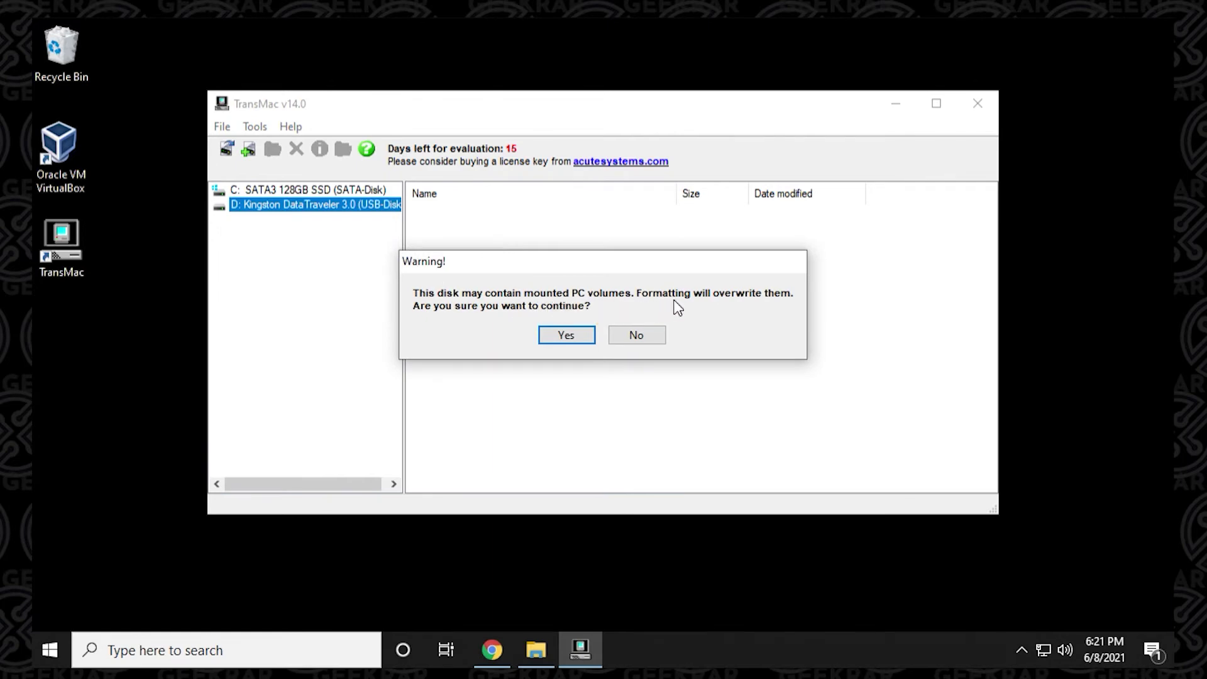
click(565, 336)
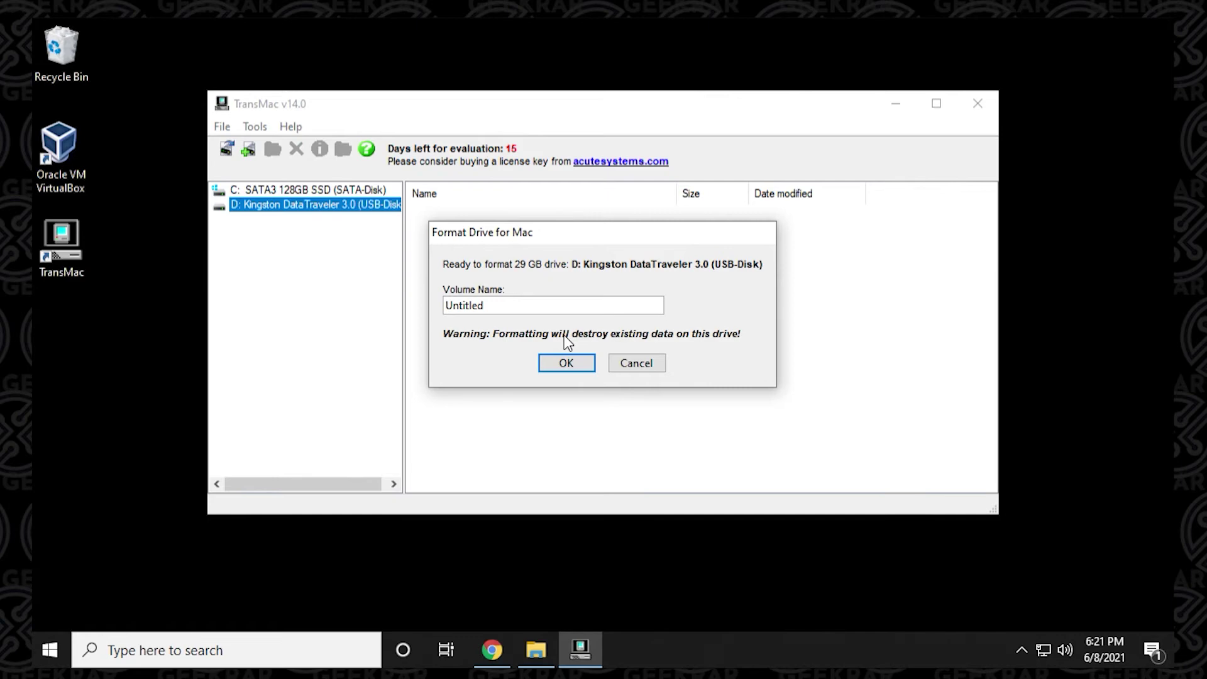
text(High)
drag(521, 305, 406, 308)
key(BackSpace)
text(HighSierra)
click(562, 361)
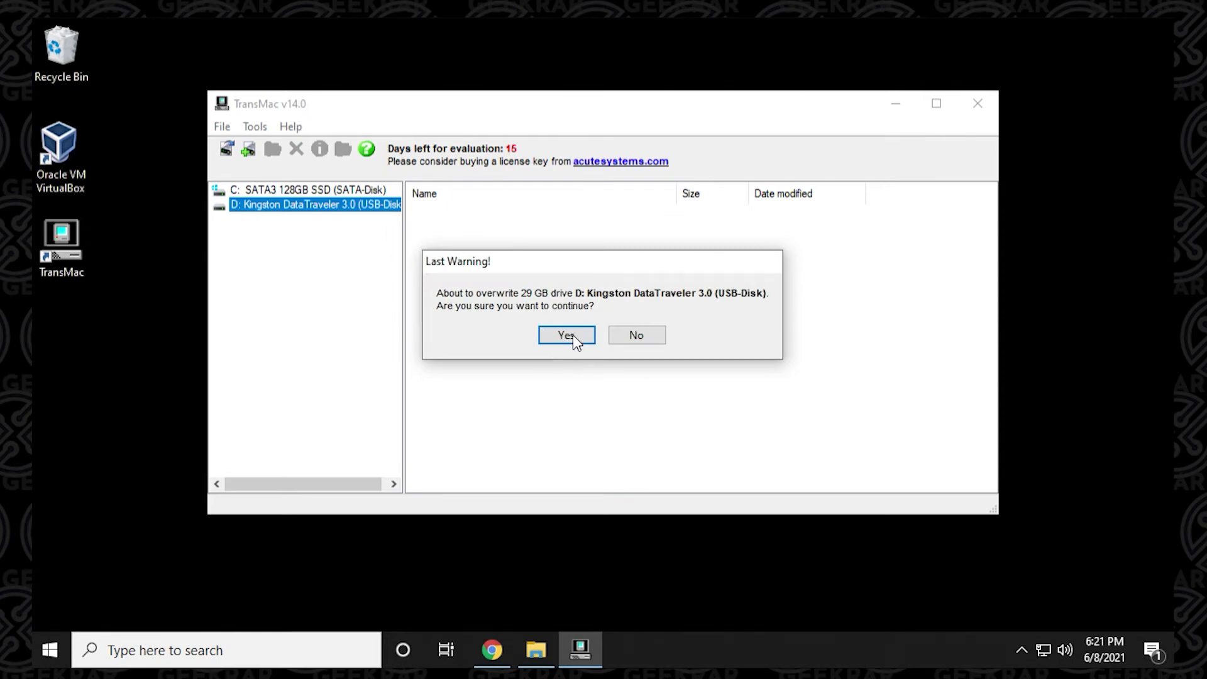
click(568, 335)
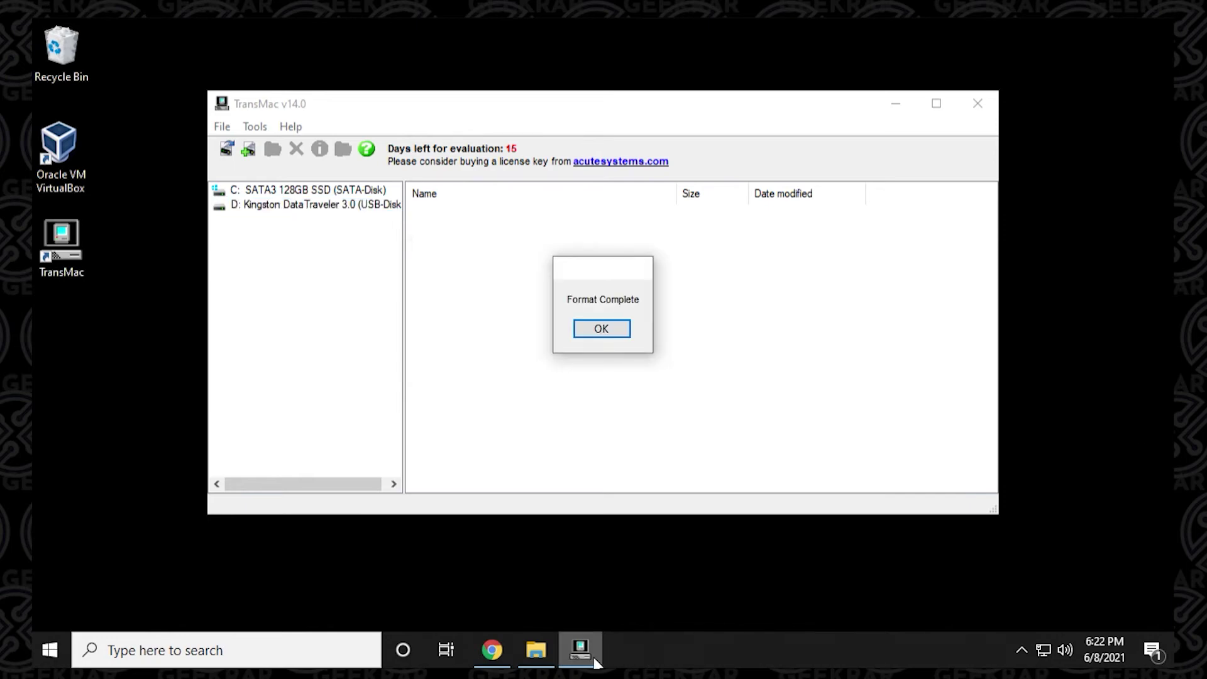
click(601, 327)
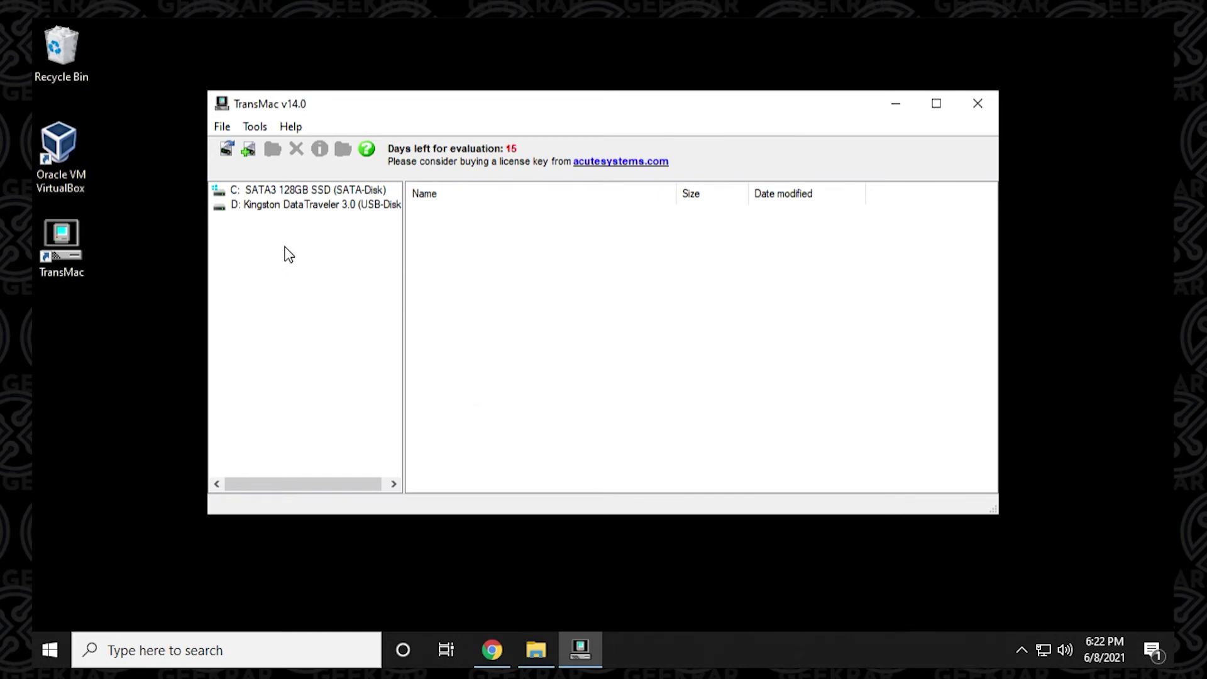
- Choose Restore with Disk Image on the Kingston drive and select the macOS High Sierra 10.13.1 DMG
right_click(280, 210)
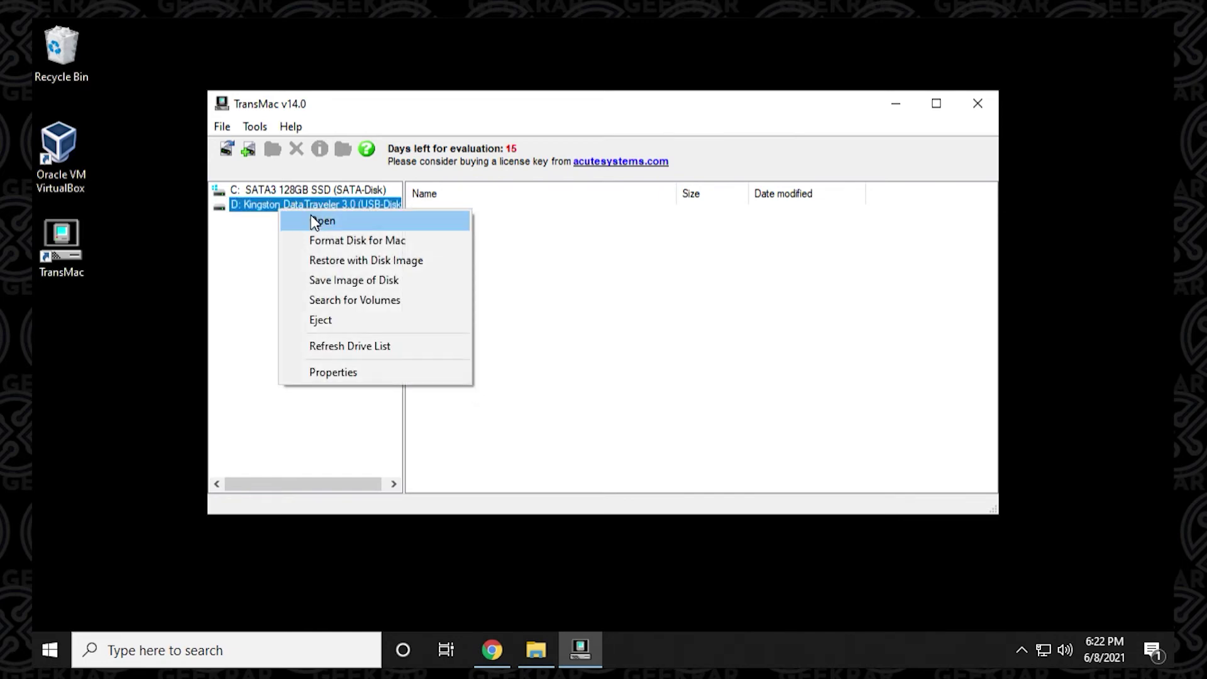
click(450, 269)
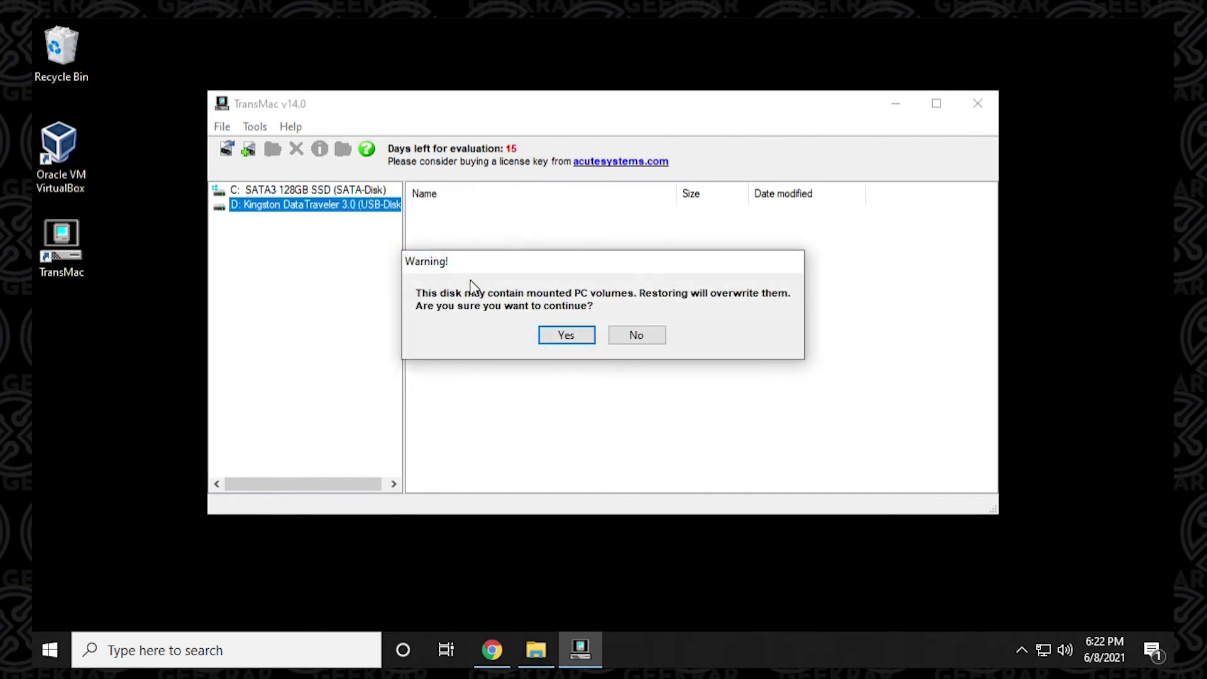
click(582, 337)
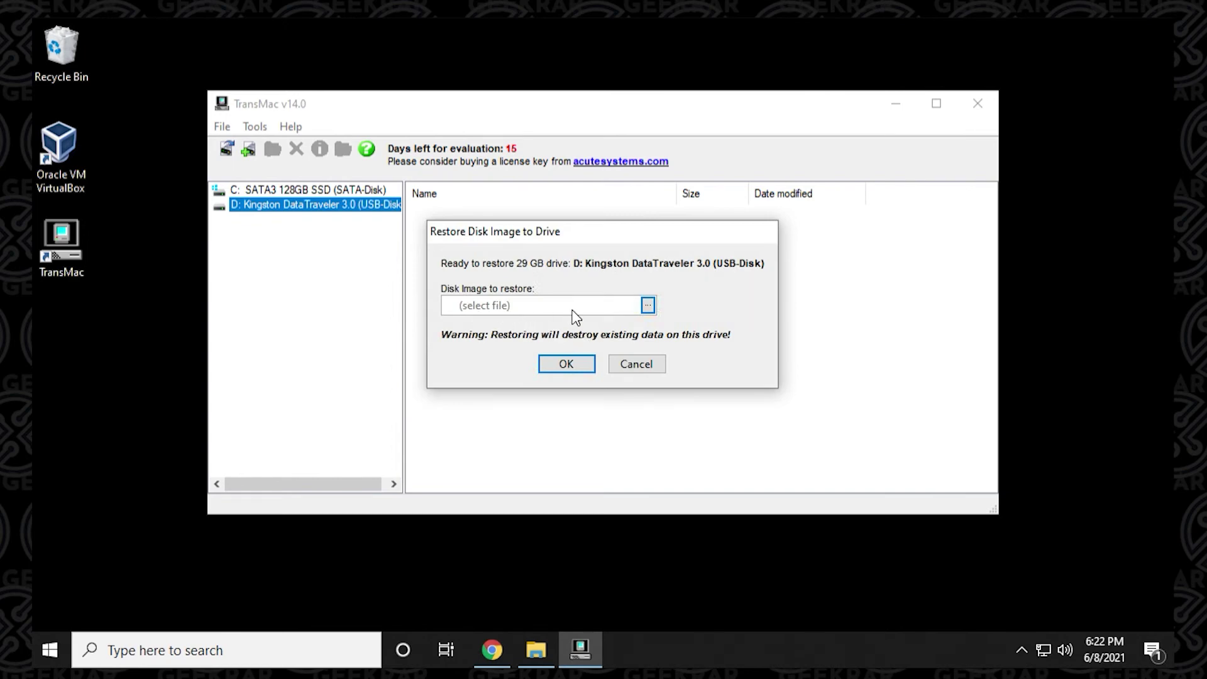
click(647, 305)
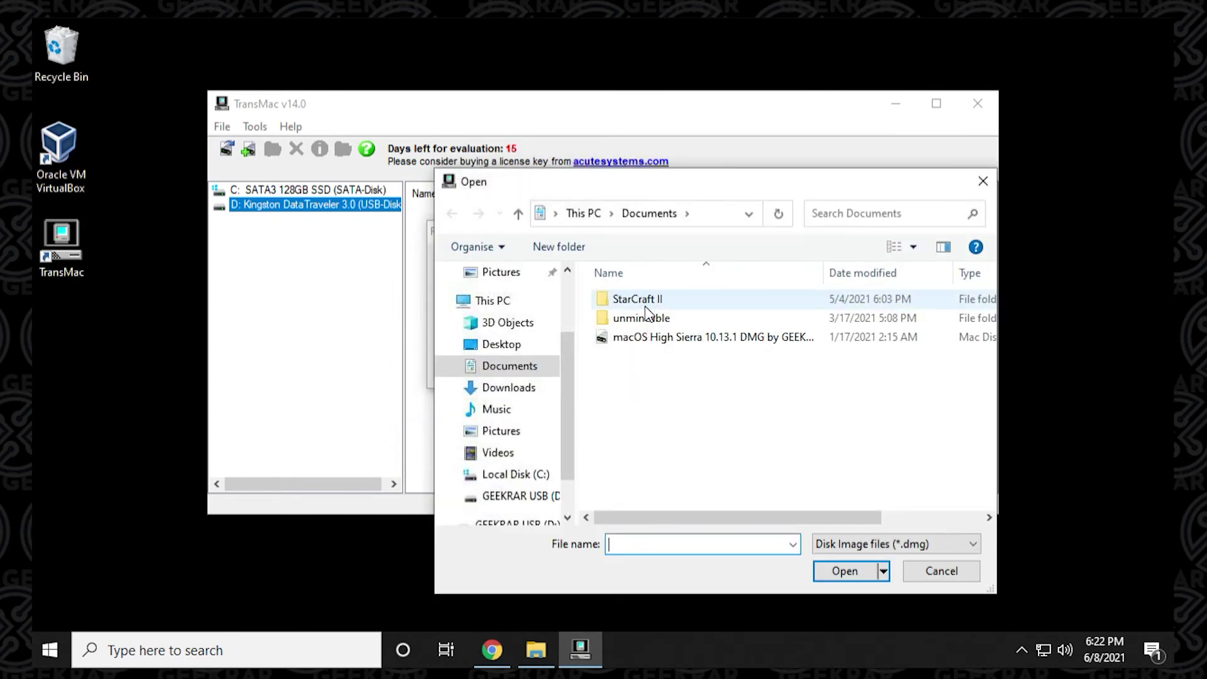
click(680, 343)
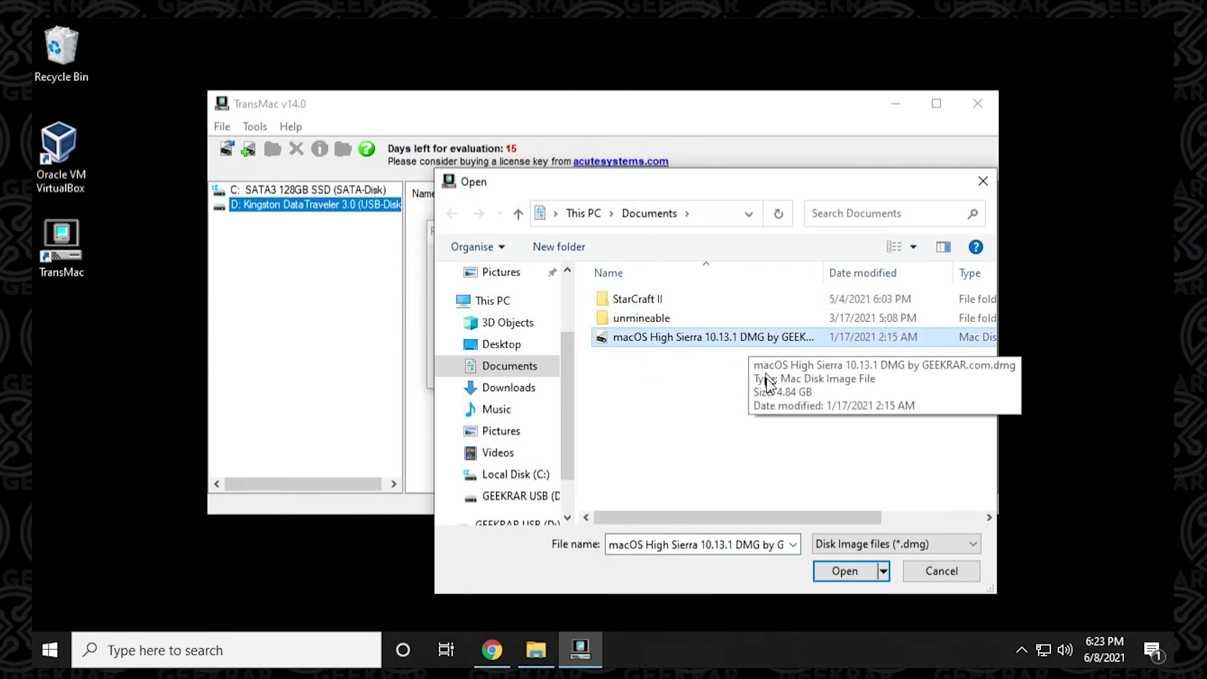
click(835, 574)
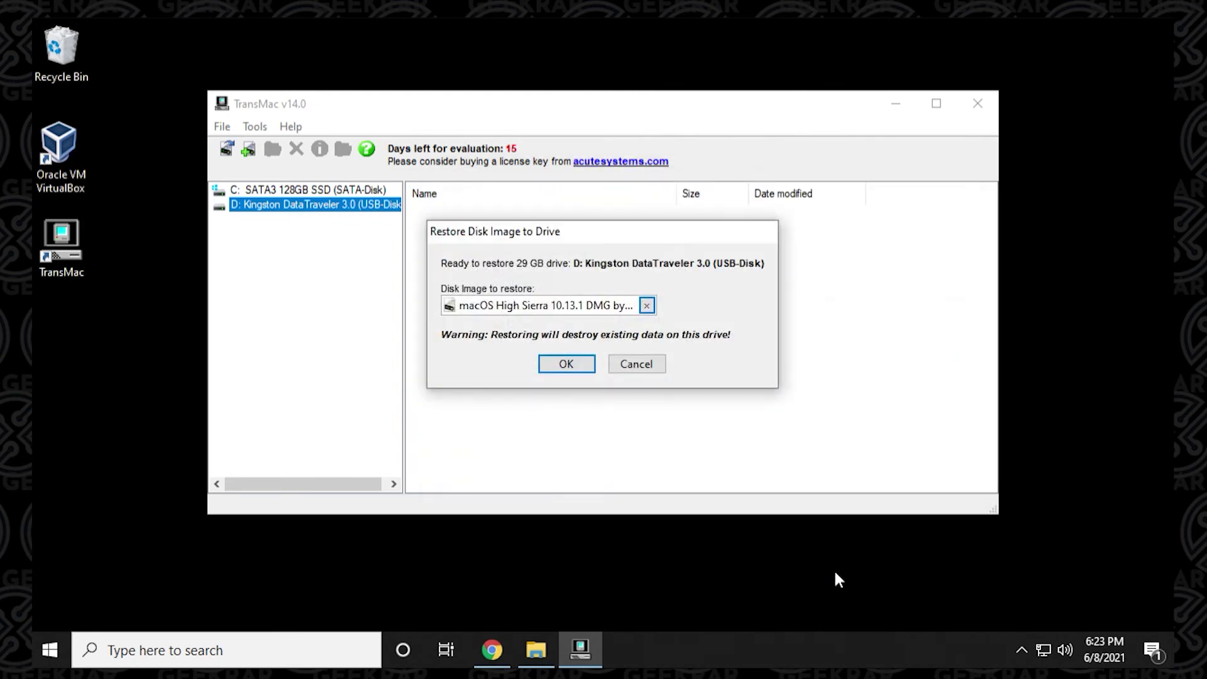
- Confirm writing the High Sierra DMG to the Kingston drive and close the Restore Complete notice
click(566, 364)
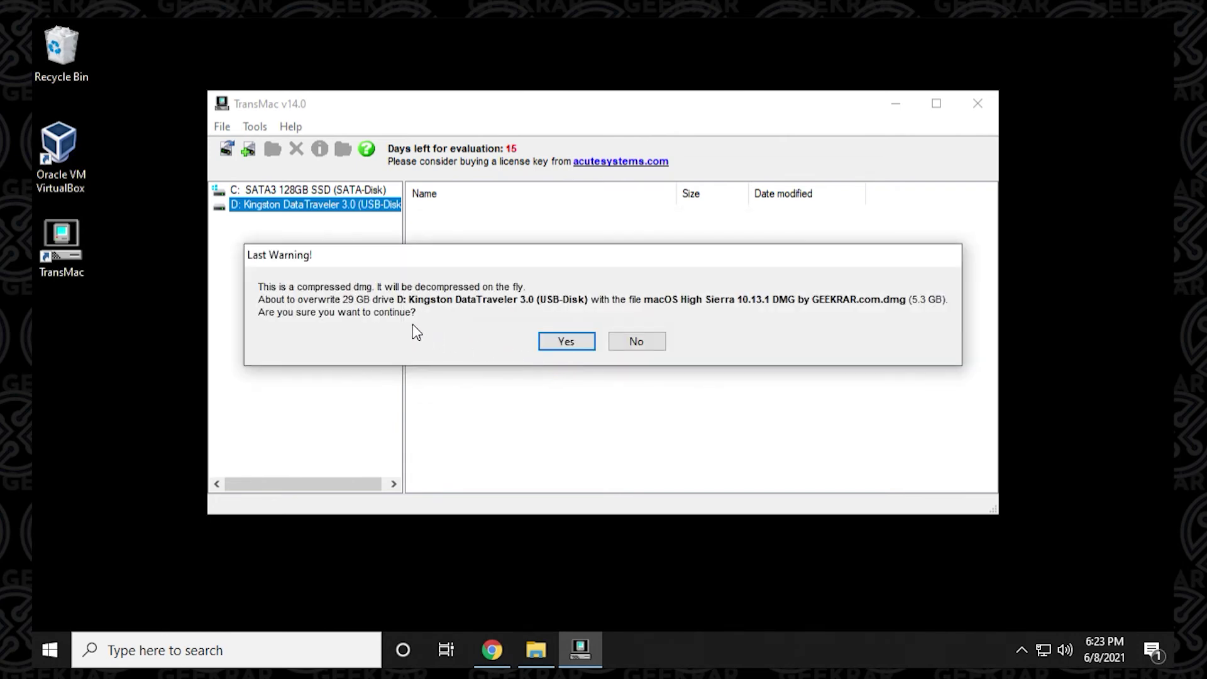
click(584, 349)
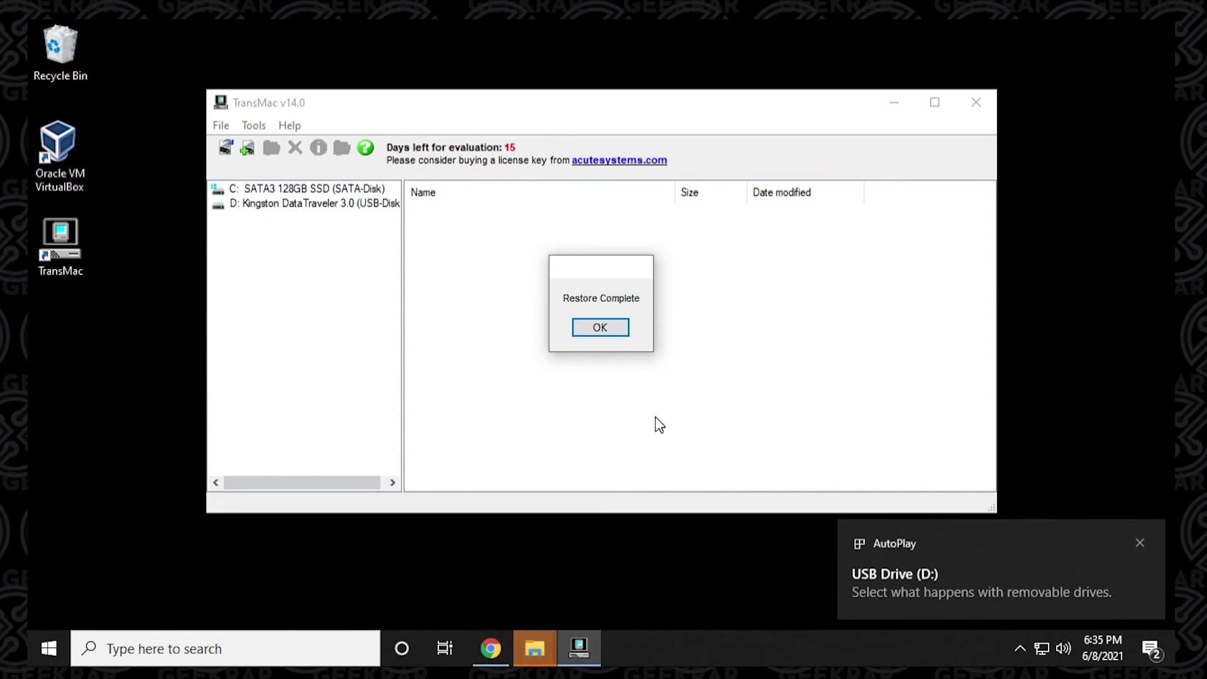
click(600, 328)
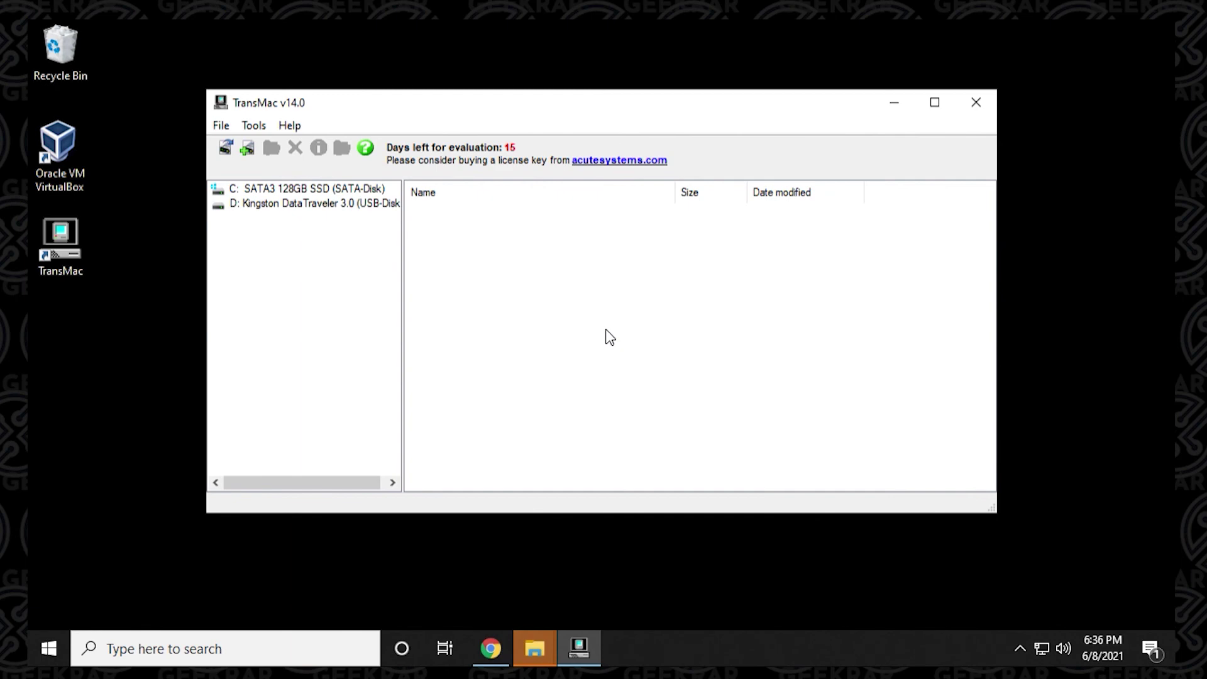
- Close Windows' prompt to format drive D: without formatting it
mouse_move(526, 643)
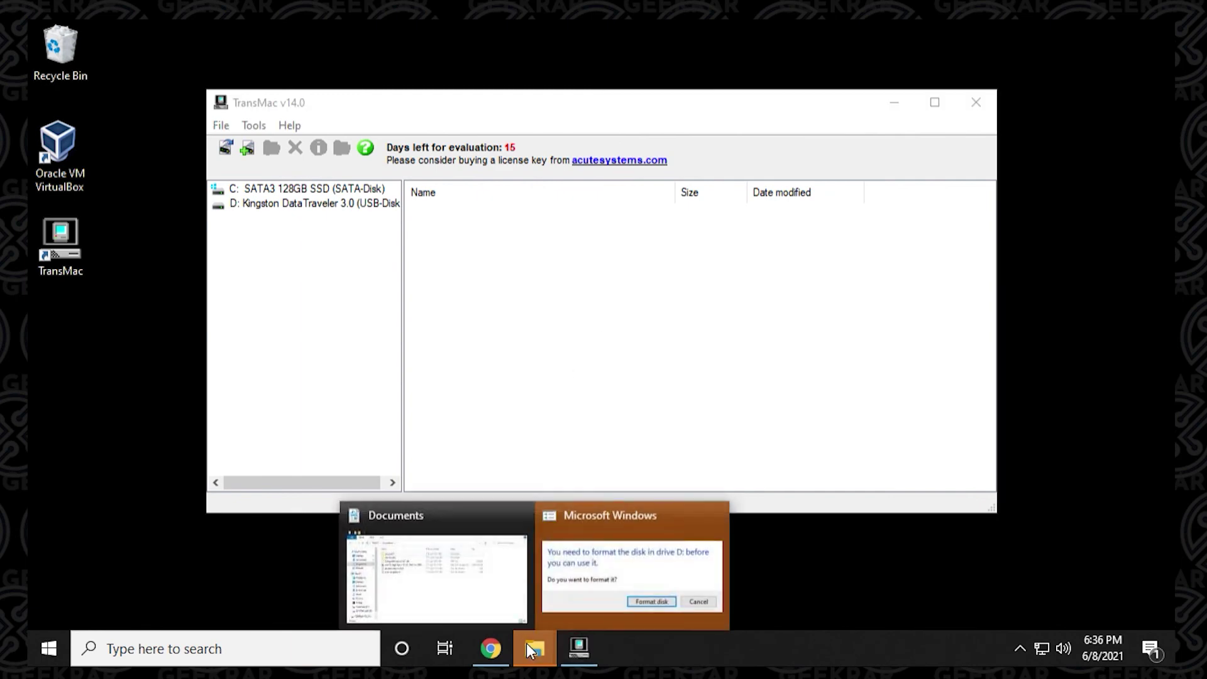
mouse_move(574, 596)
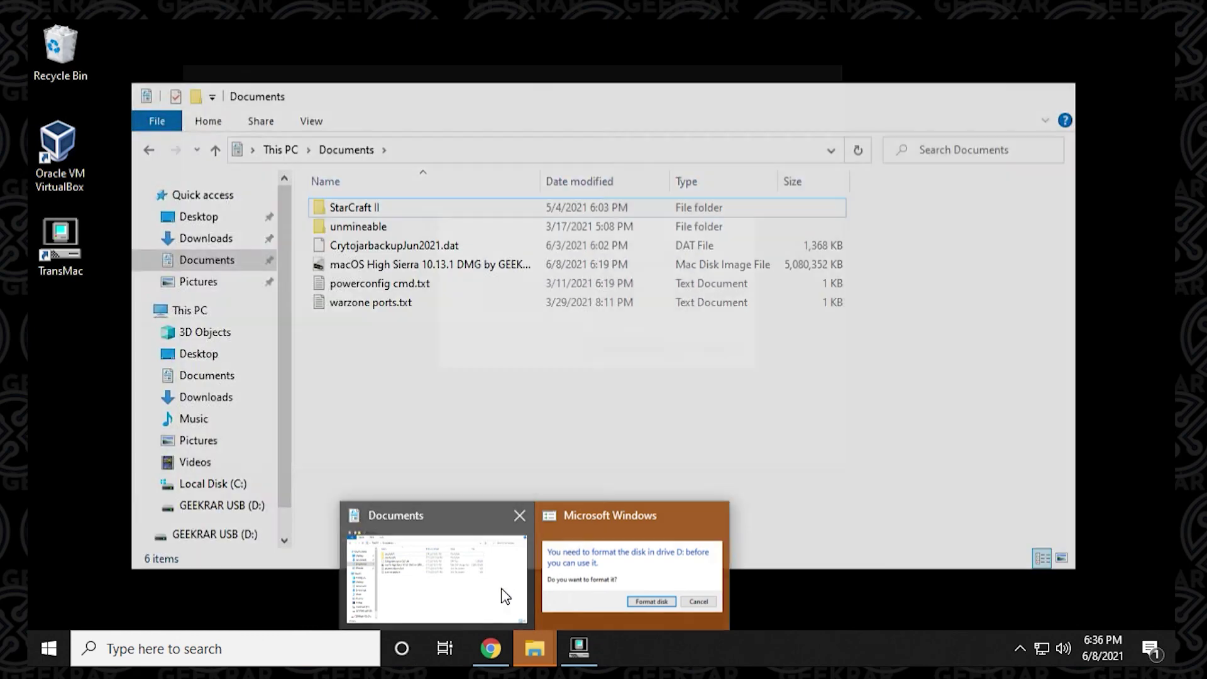
click(500, 586)
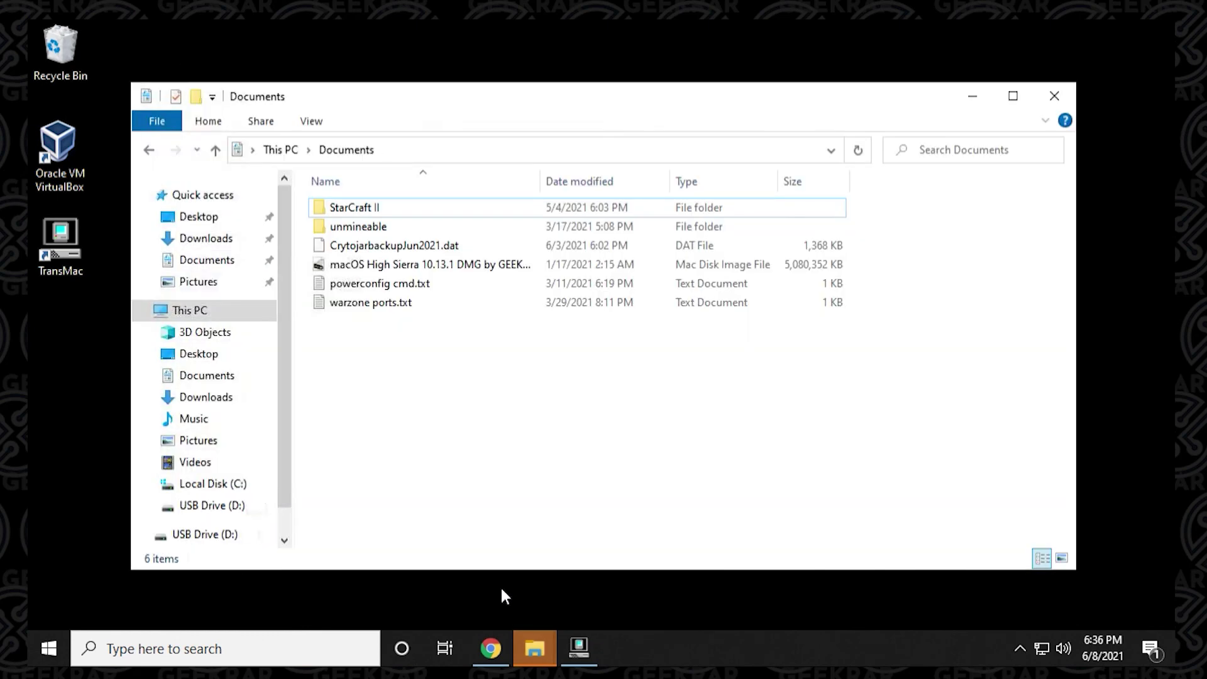
mouse_move(530, 638)
click(598, 600)
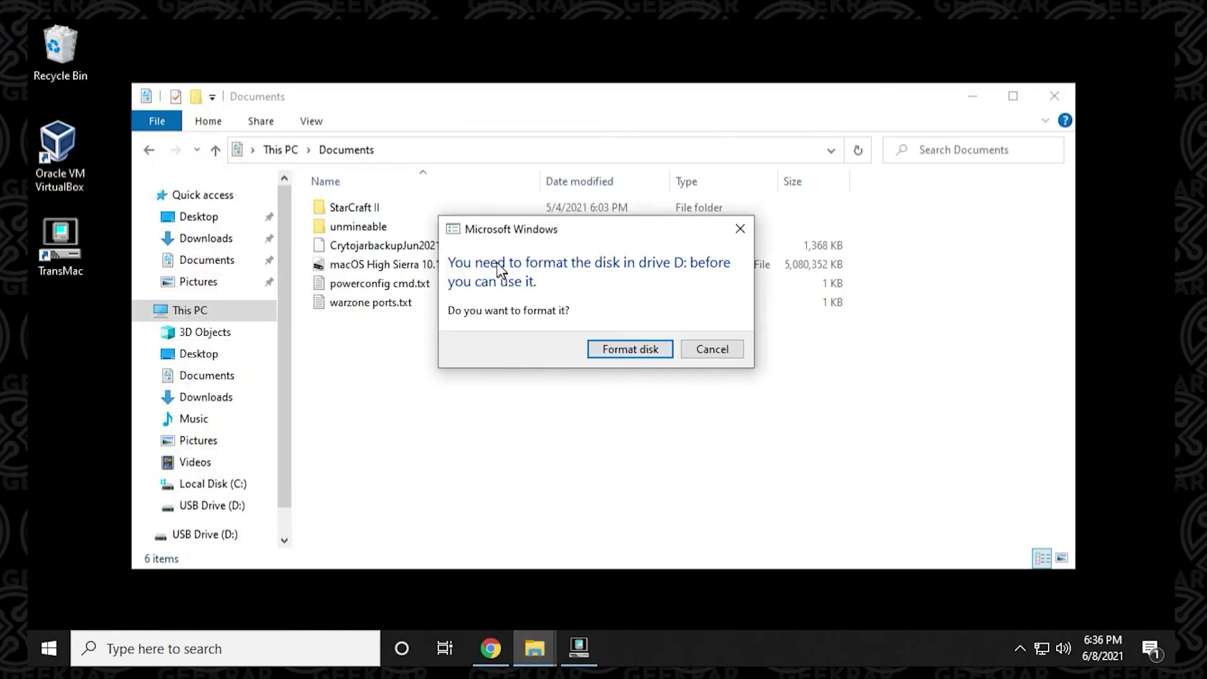
click(740, 232)
click(972, 97)
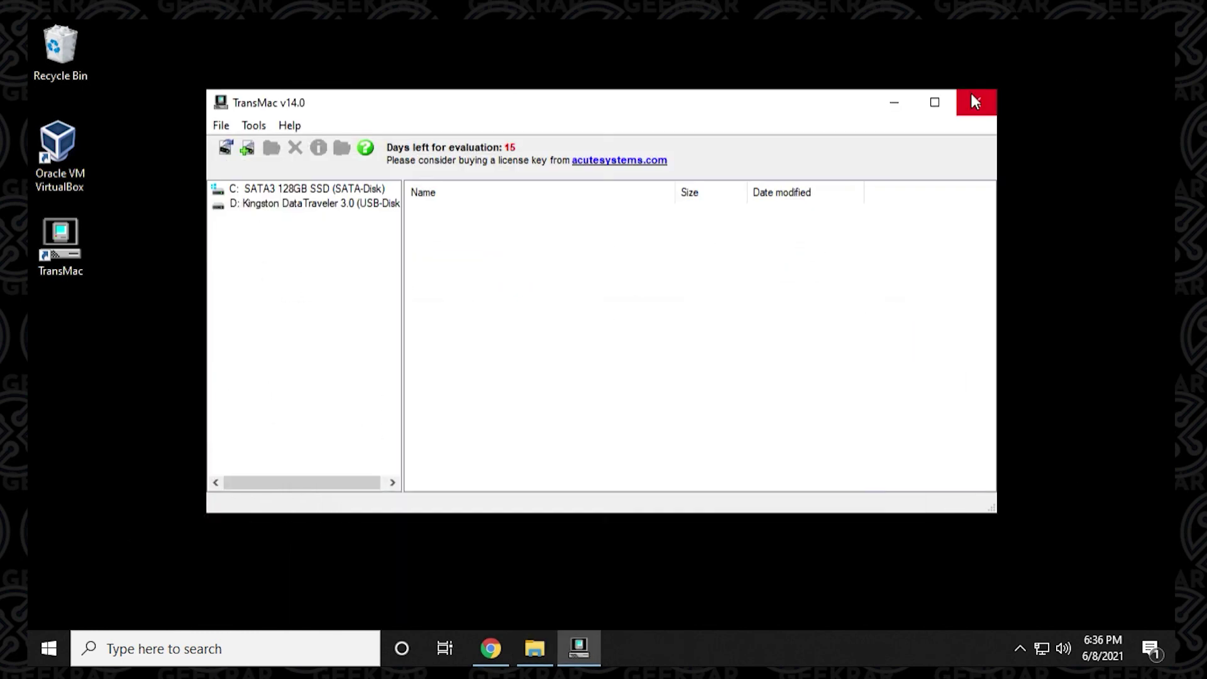